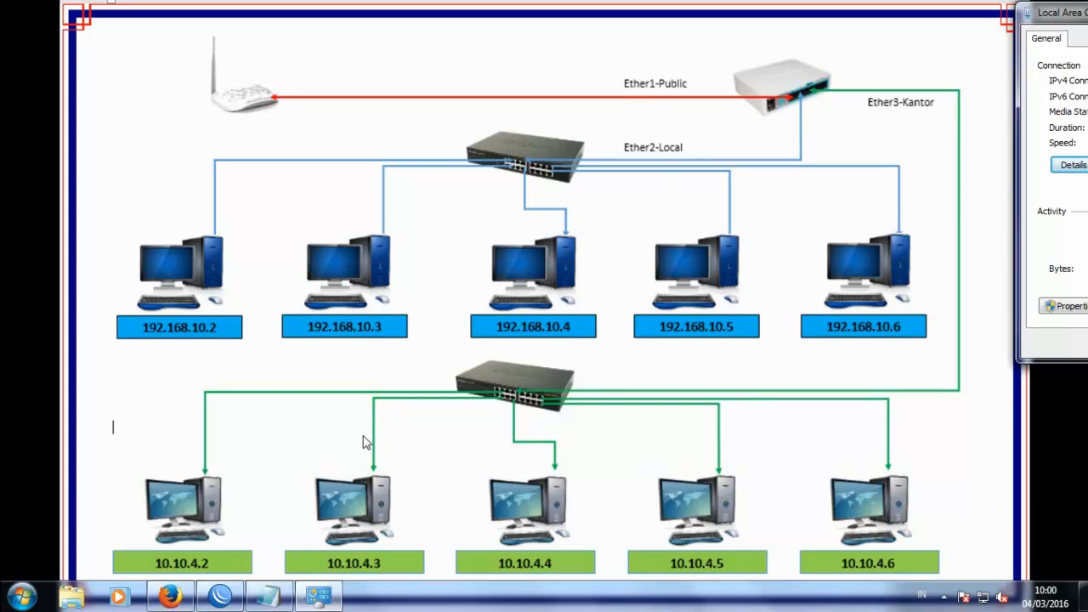
Highlight the line "Berdasarkan IP Address dan Mac" in the Notepad outline, and minimize the notes to view the network diagram.
{"action": "left_click", "coordinate": [269, 596]}
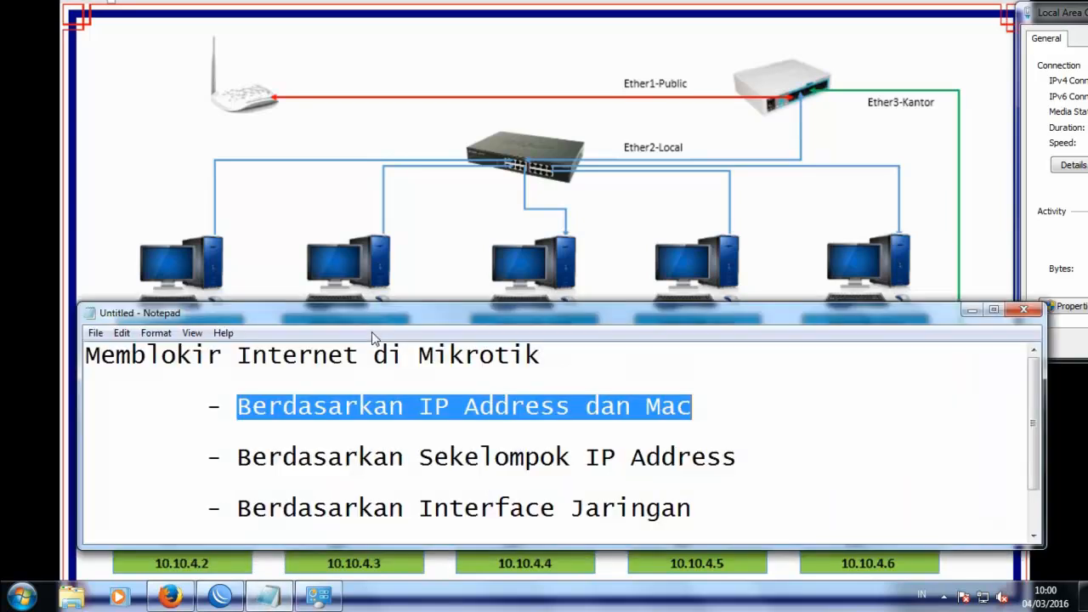
{"action": "left_click", "coordinate": [361, 386]}
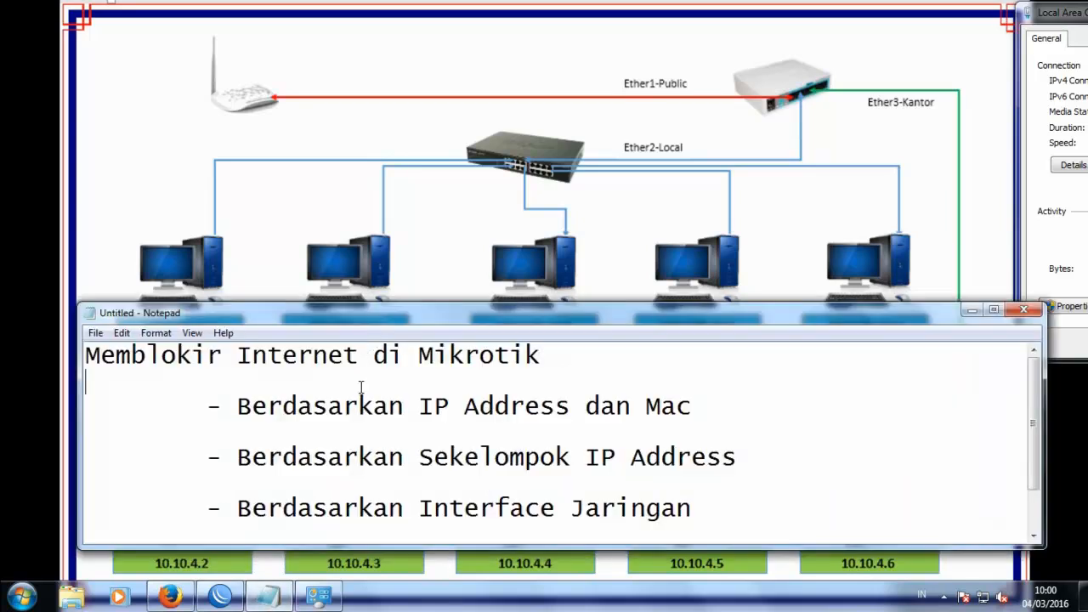
{"action": "left_click_drag", "start_coordinate": [242, 412], "coordinate": [694, 406]}
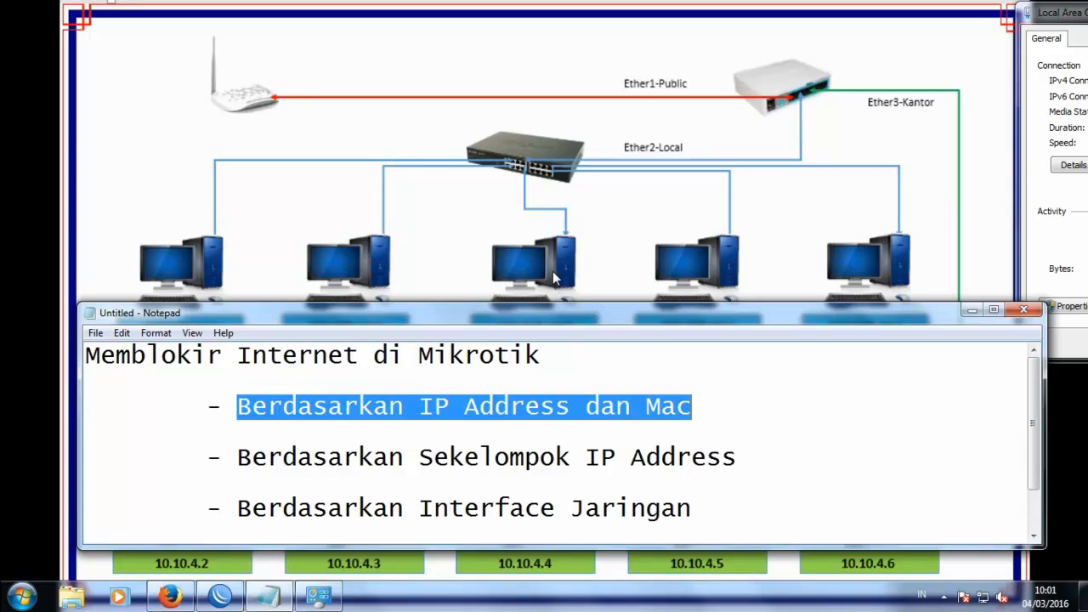
{"action": "left_click", "coordinate": [610, 266]}
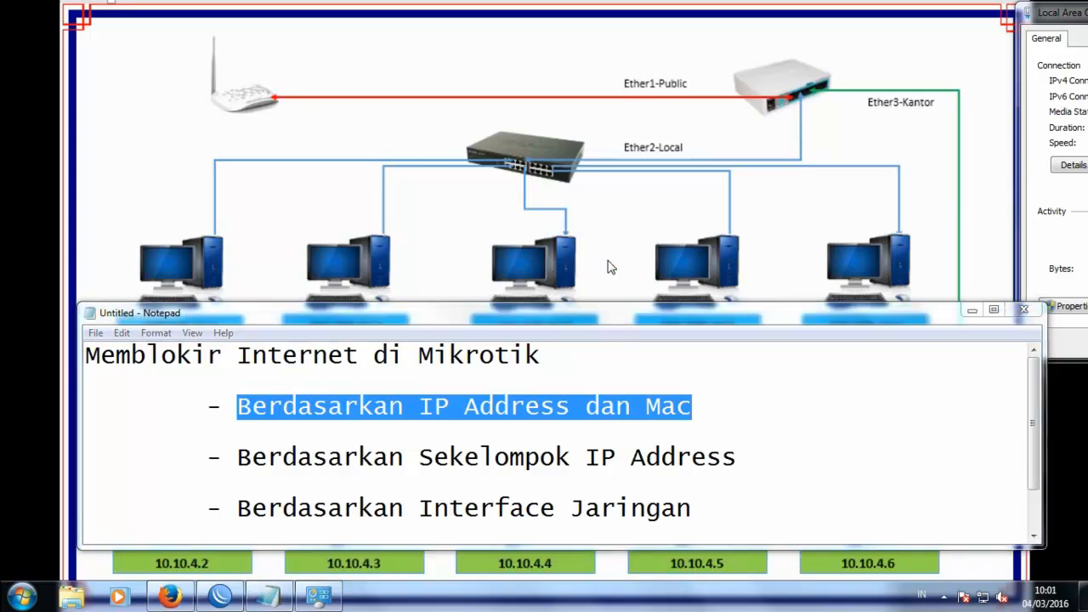
{"action": "left_click", "coordinate": [970, 310]}
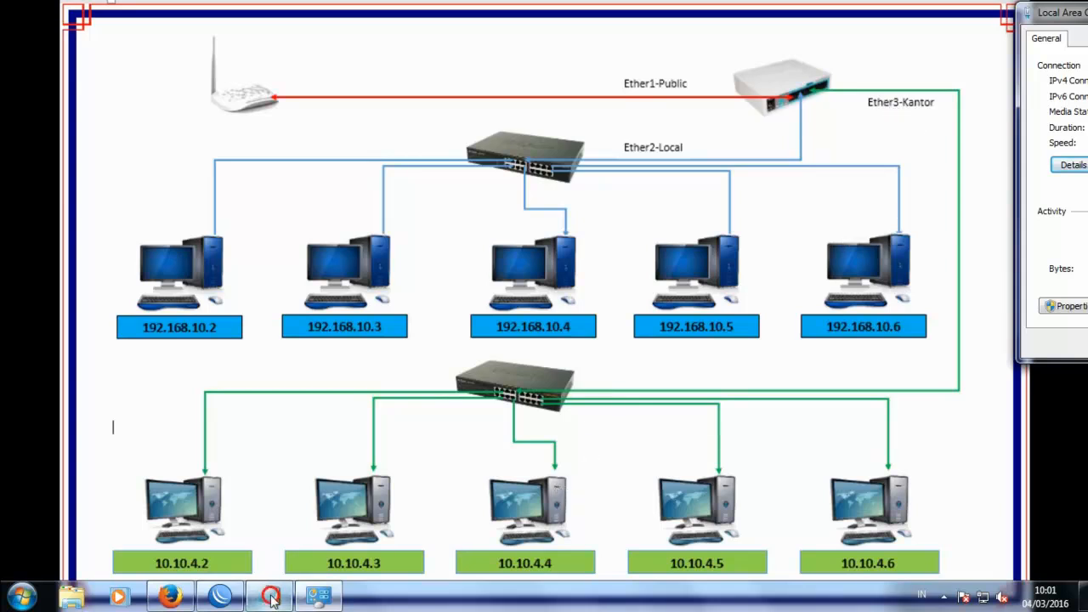
Highlight the line "Berdasarkan Sekelompok IP Address" in the Notepad outline, and return to the network diagram.
{"action": "left_click", "coordinate": [268, 595]}
{"action": "left_click", "coordinate": [393, 429]}
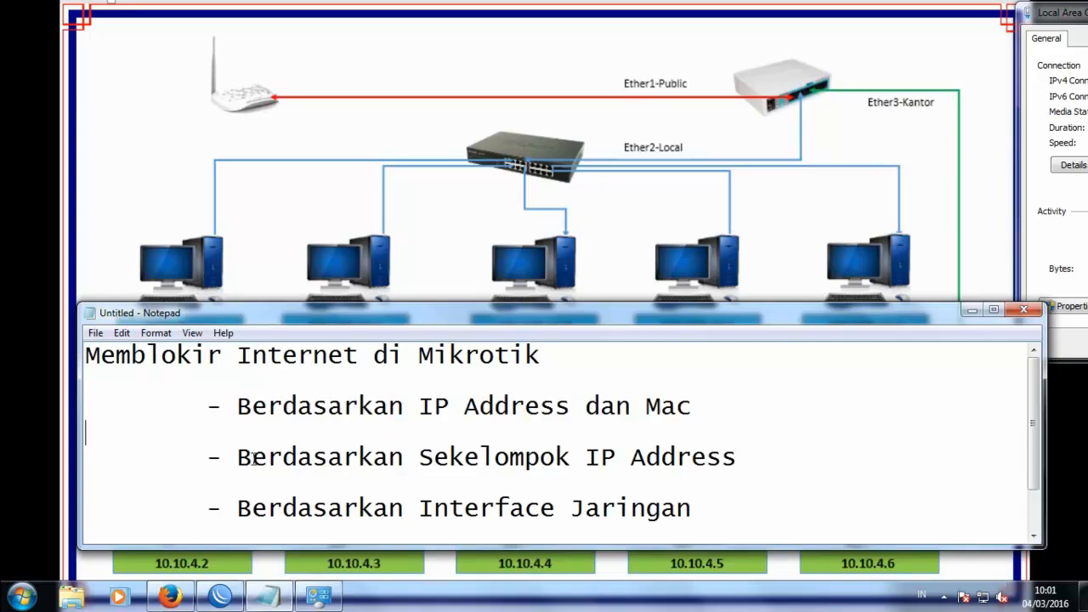
{"action": "left_click_drag", "start_coordinate": [242, 459], "coordinate": [736, 456]}
{"action": "left_click", "coordinate": [602, 252]}
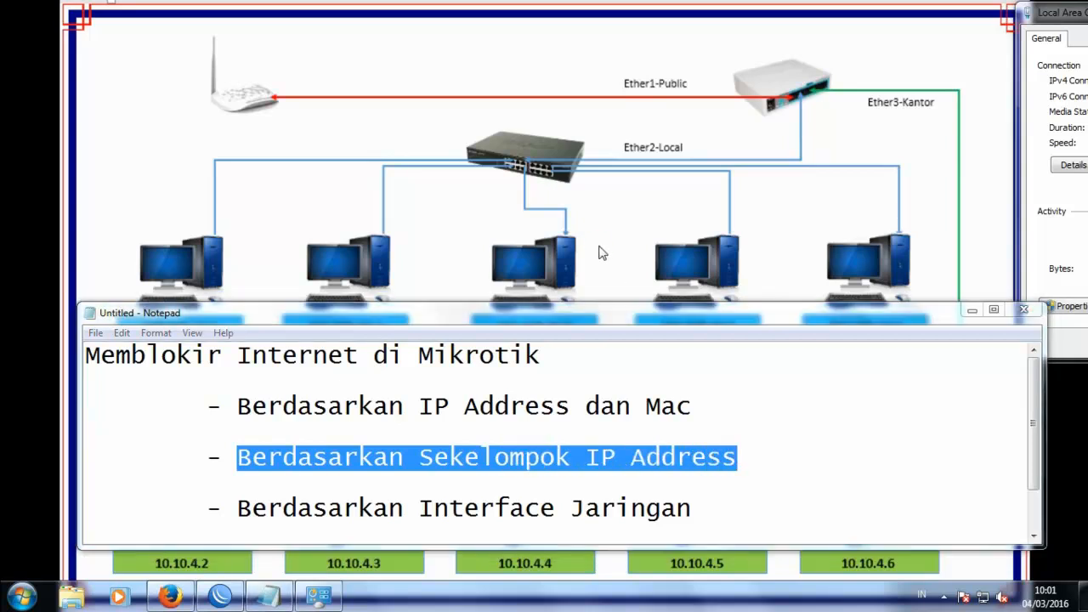
{"action": "left_click", "coordinate": [971, 310]}
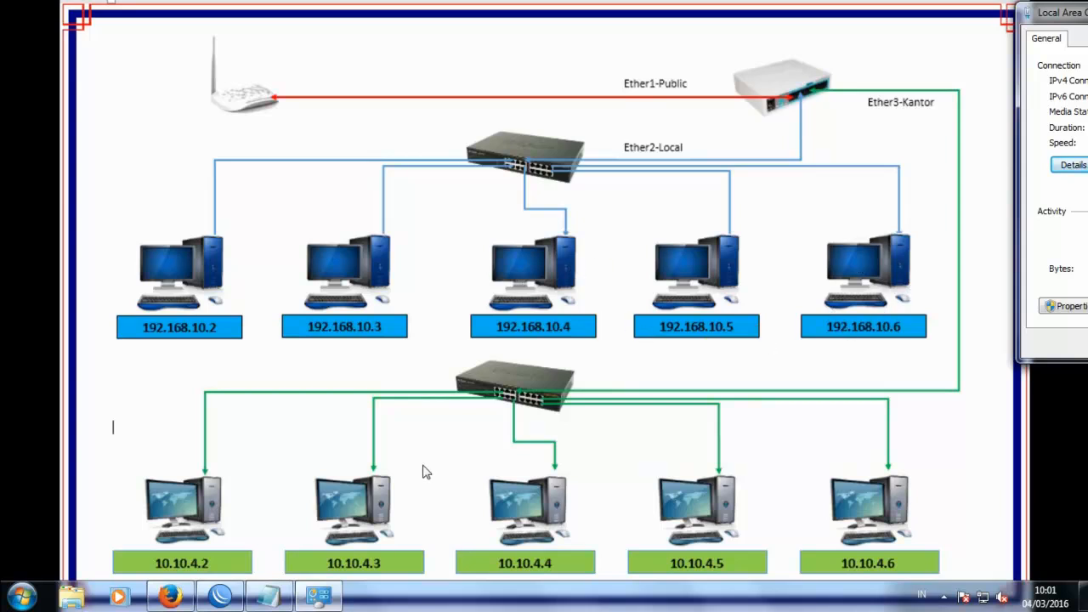
Review the Notepad outline against the network diagram, highlighting from the title "Memblokir Internet di Mikrotik" through the first method.
{"action": "left_click", "coordinate": [268, 595]}
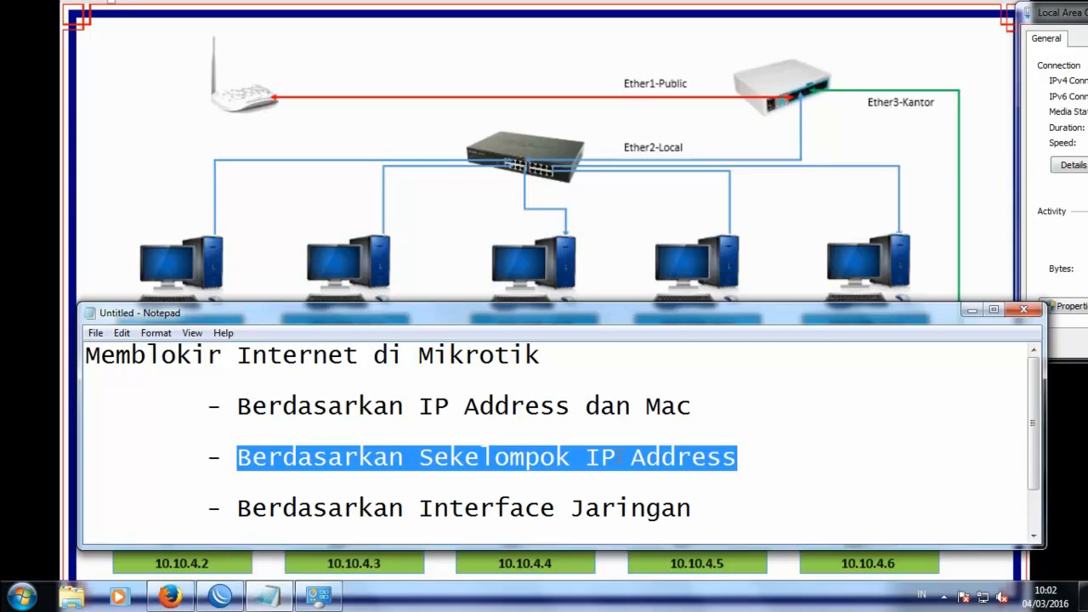
{"action": "left_click", "coordinate": [593, 456]}
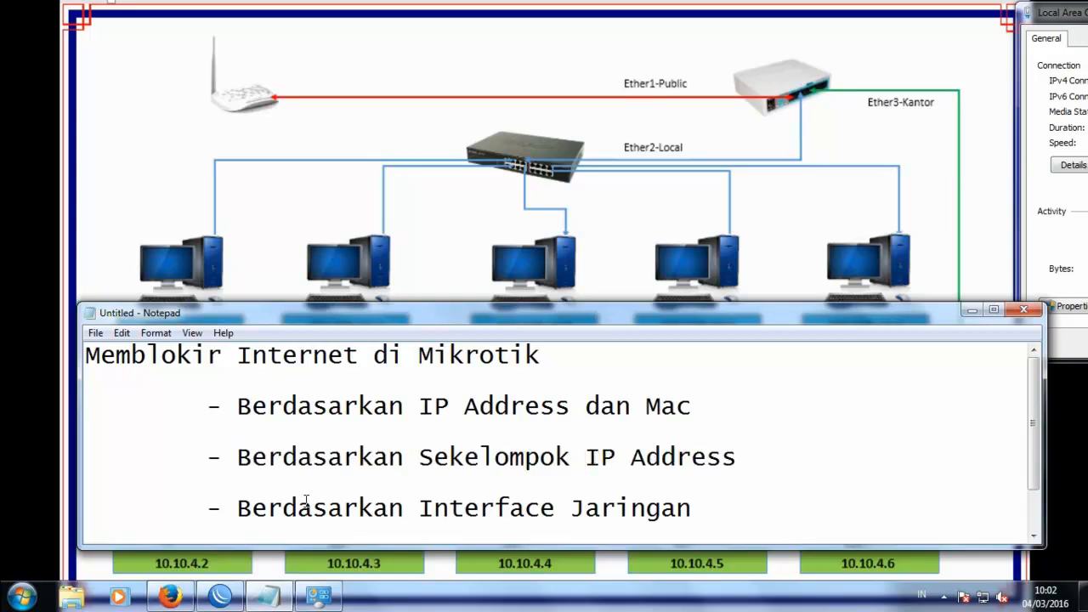
{"action": "left_click", "coordinate": [972, 310]}
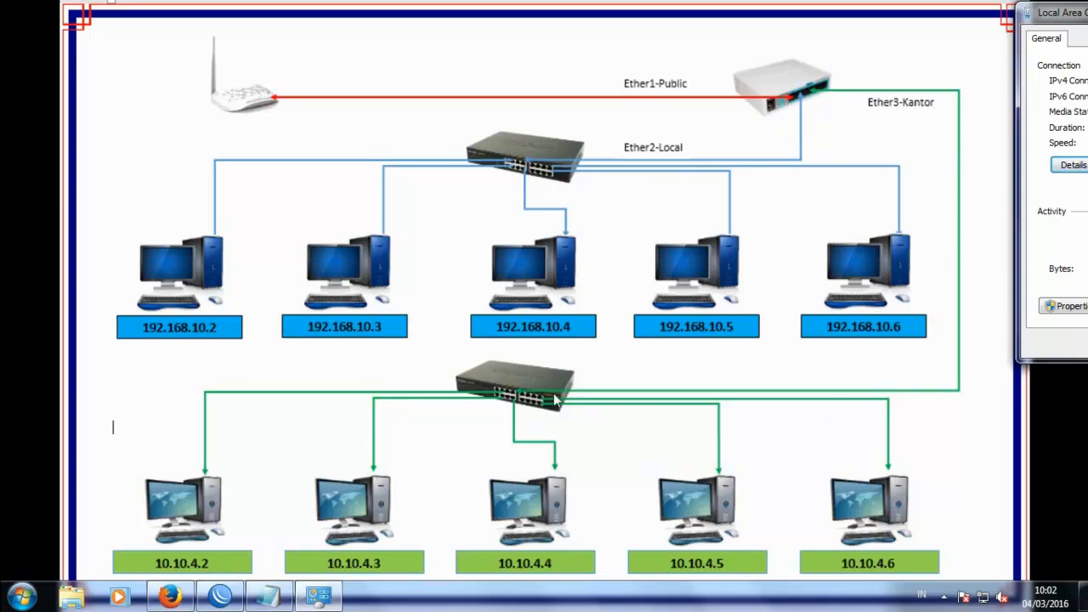
{"action": "left_click", "coordinate": [268, 596]}
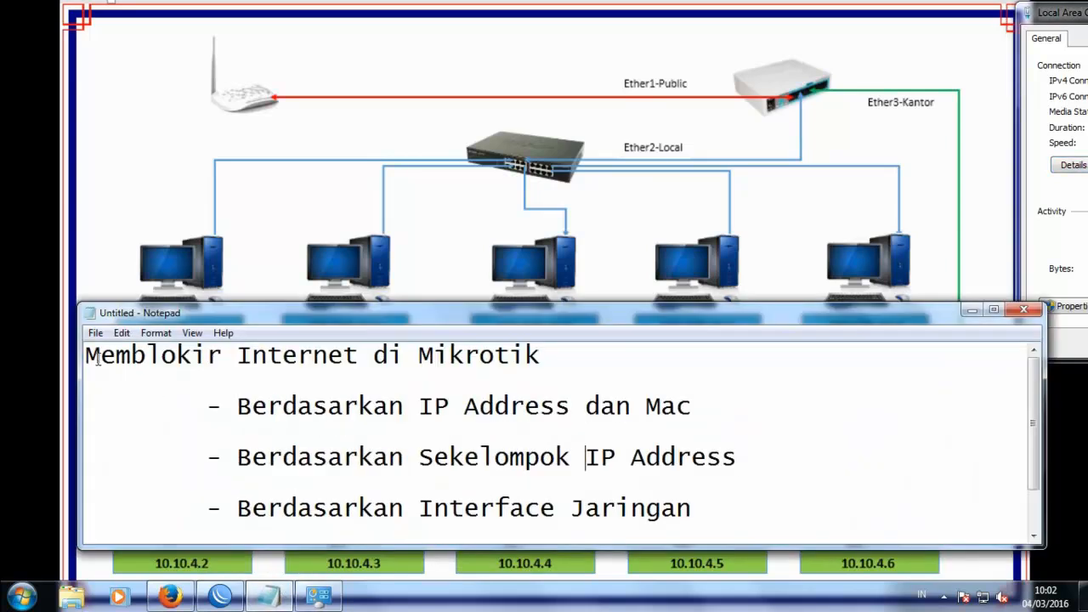
{"action": "left_click_drag", "start_coordinate": [86, 356], "coordinate": [696, 406]}
{"action": "left_click", "coordinate": [972, 311]}
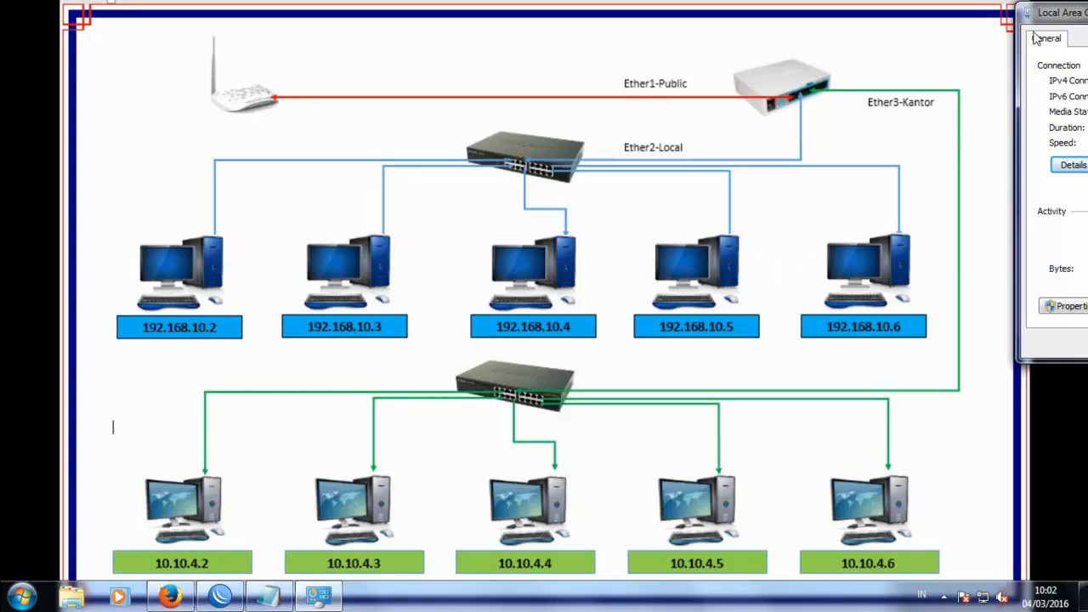
Check this computer's IPv4 address in the Local Area Connection details and close the connection windows.
{"action": "left_click_drag", "start_coordinate": [1058, 14], "coordinate": [683, 99]}
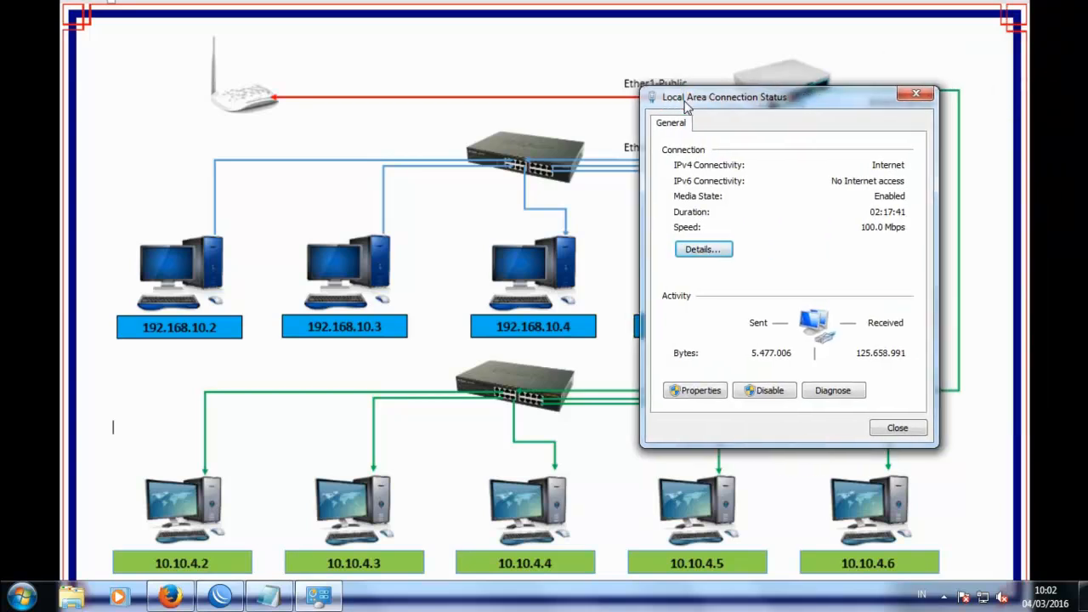
{"action": "left_click", "coordinate": [721, 251]}
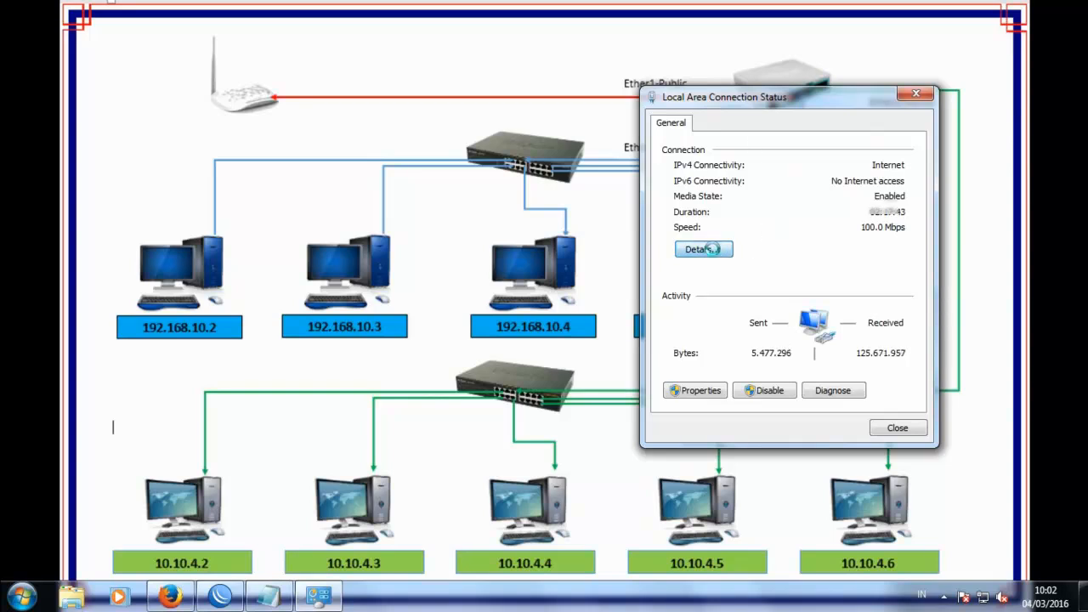
{"action": "left_click", "coordinate": [790, 240]}
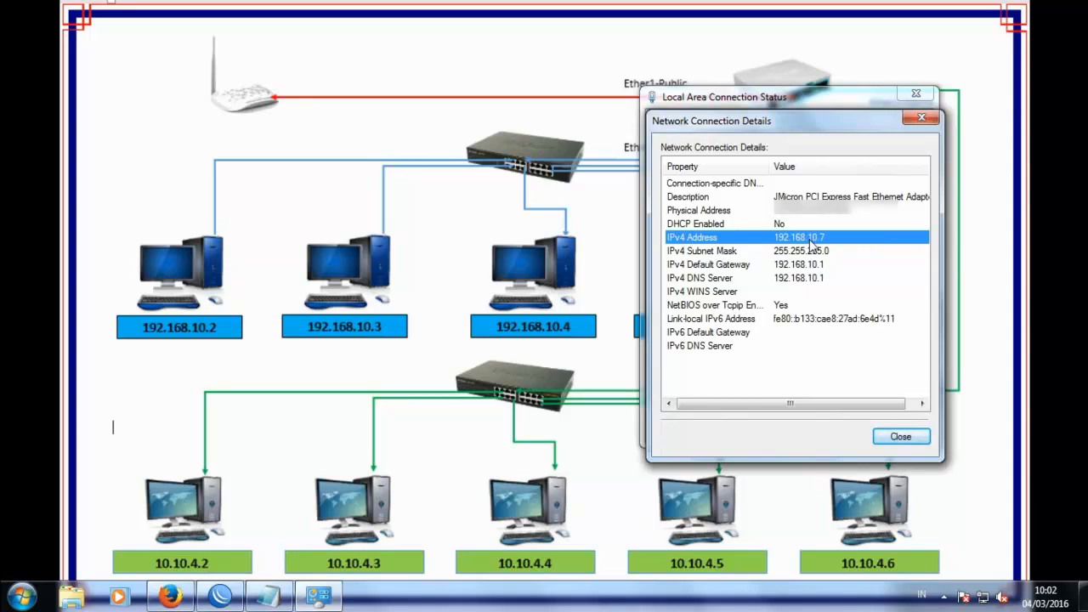
{"action": "left_click", "coordinate": [921, 118]}
{"action": "left_click", "coordinate": [915, 94]}
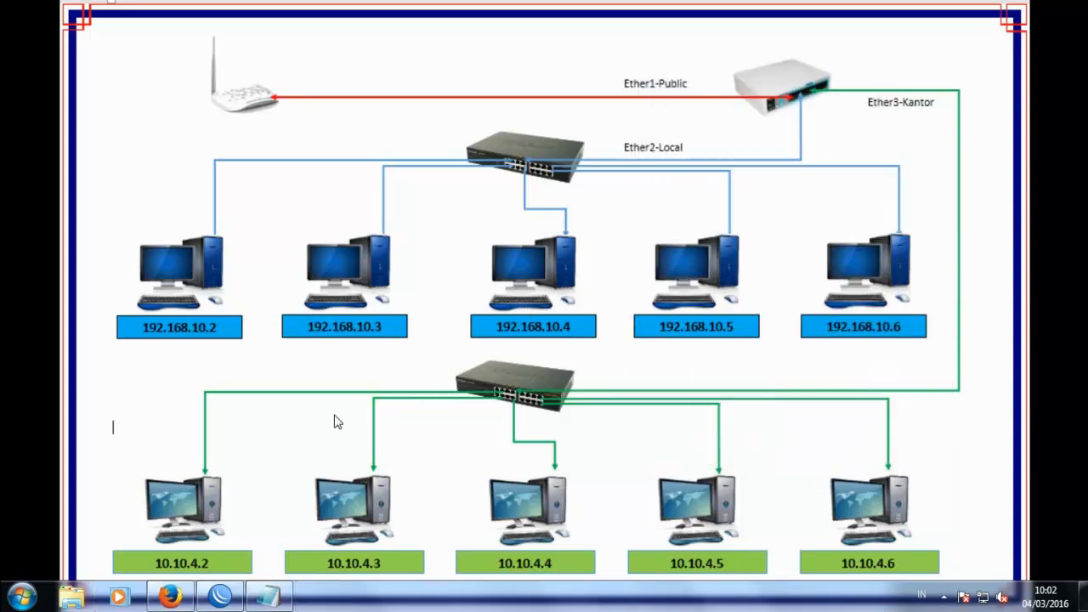
Test the internet connection by loading facebook.com in Firefox, and minimize the browser.
{"action": "left_click", "coordinate": [170, 596]}
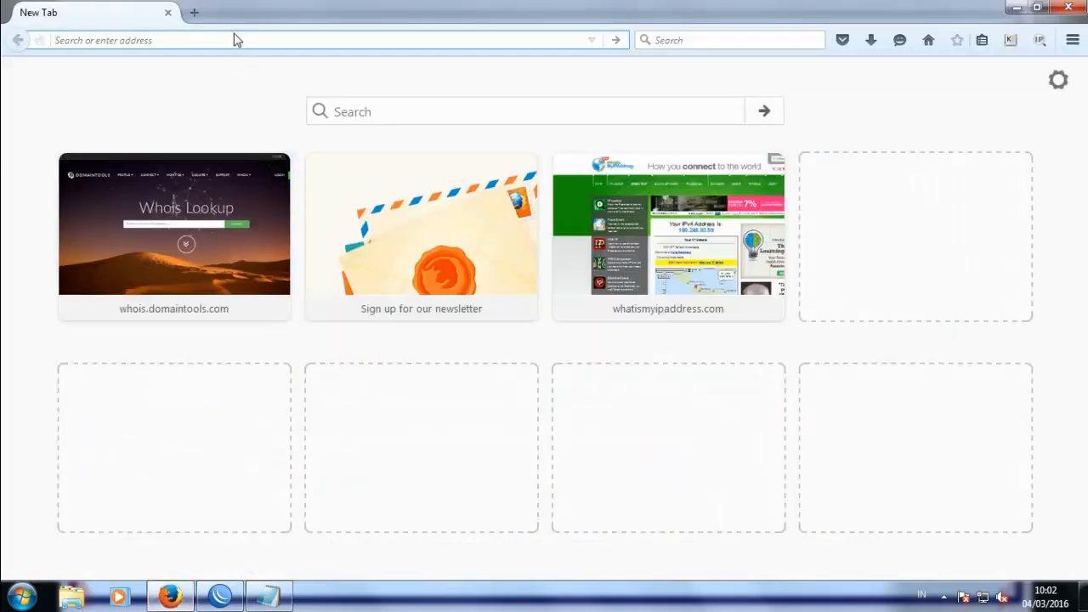
{"action": "type", "text": "facebook.com/"}
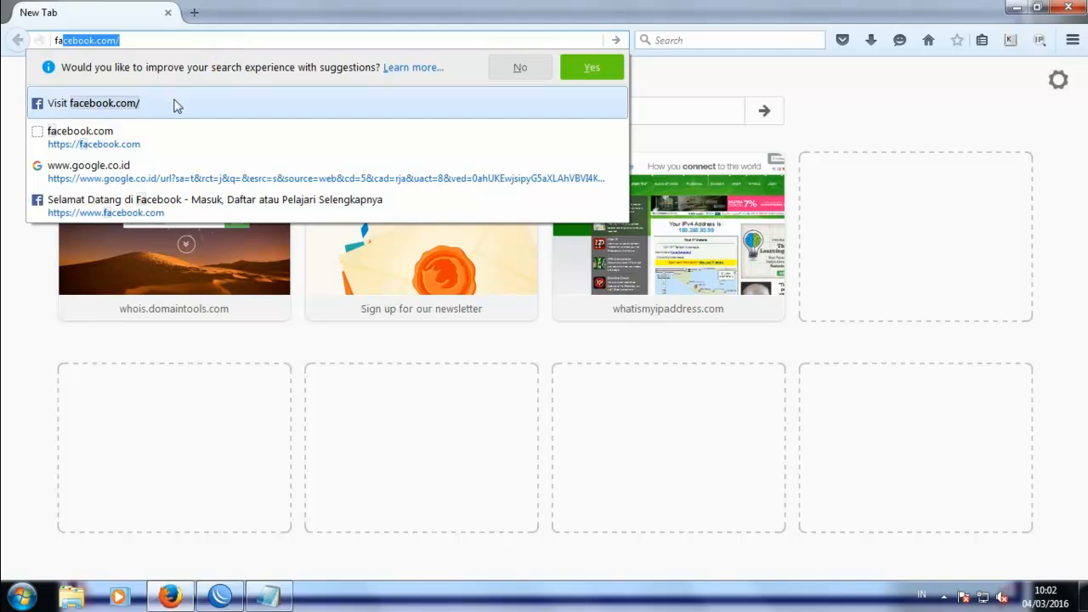
{"action": "left_click", "coordinate": [176, 105]}
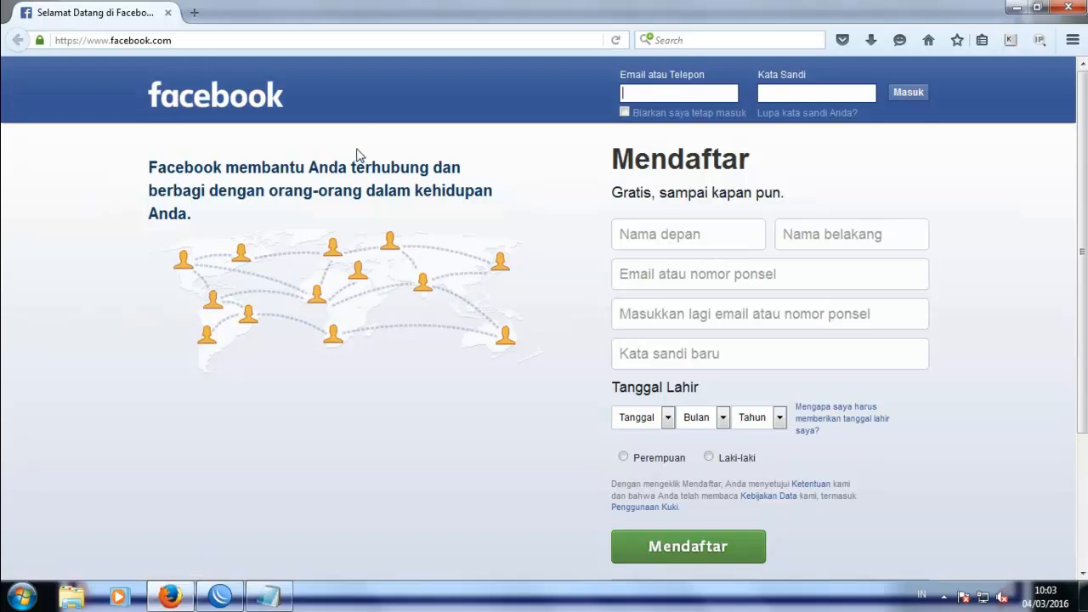
{"action": "left_click", "coordinate": [1018, 10]}
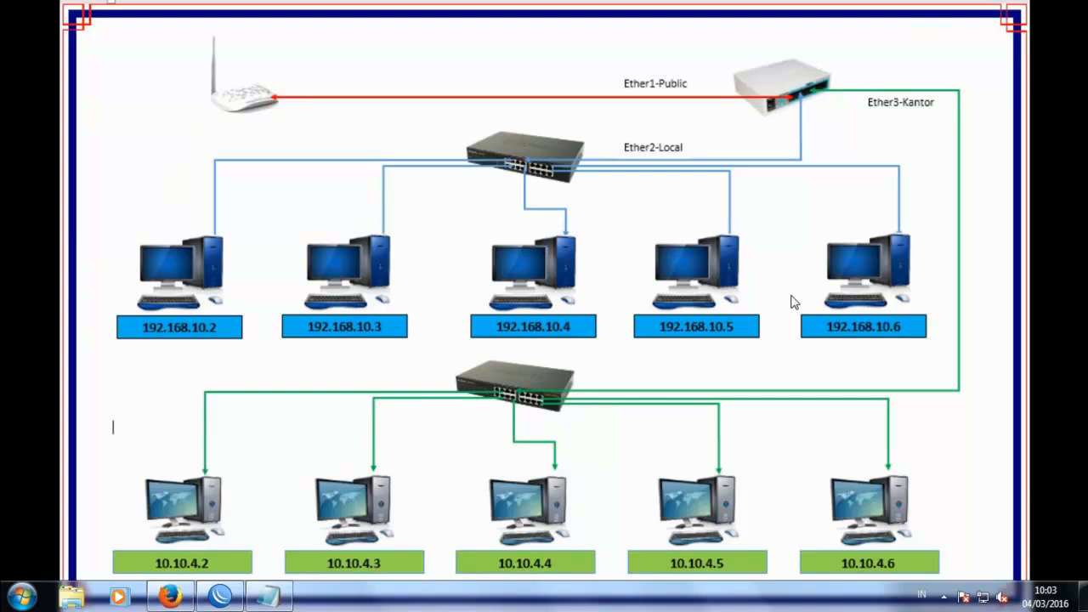
Switch to WinBox and display the router's ARP list of connected IP addresses.
{"action": "left_click", "coordinate": [226, 599]}
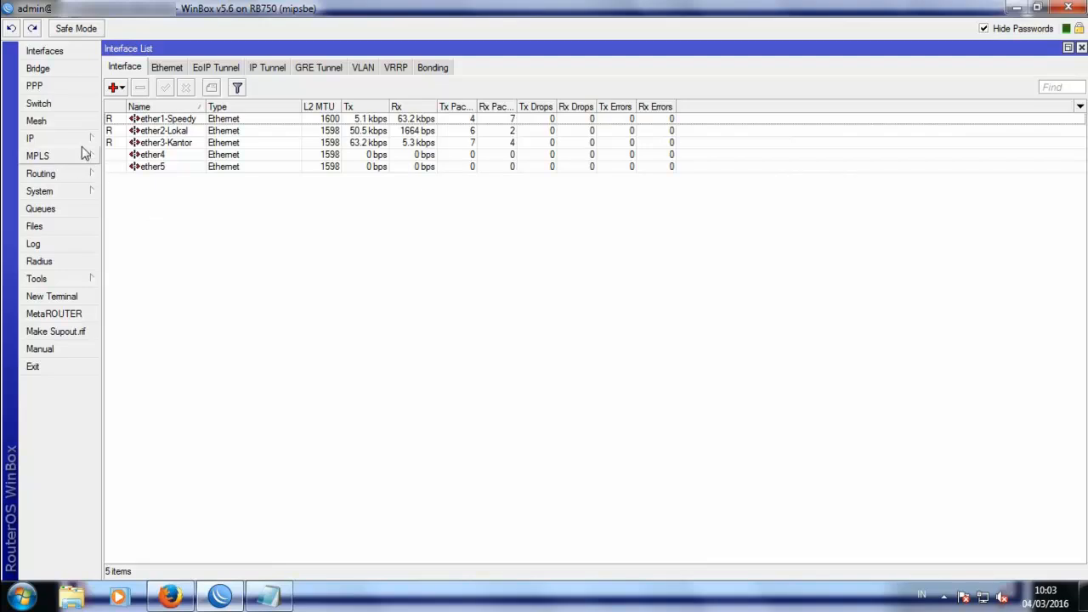
{"action": "mouse_move", "coordinate": [81, 144]}
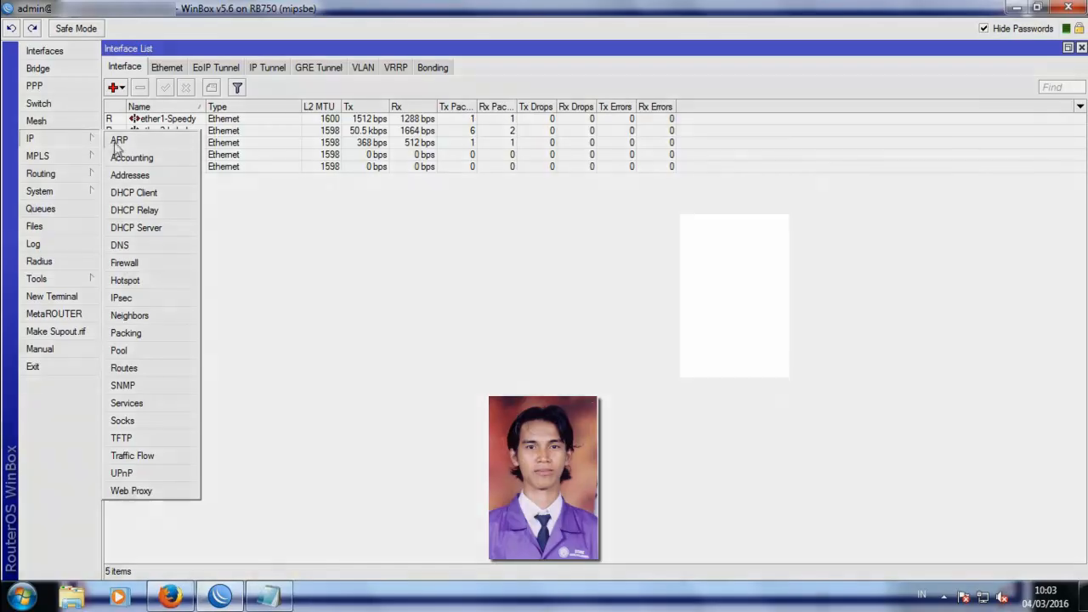
{"action": "left_click", "coordinate": [119, 140]}
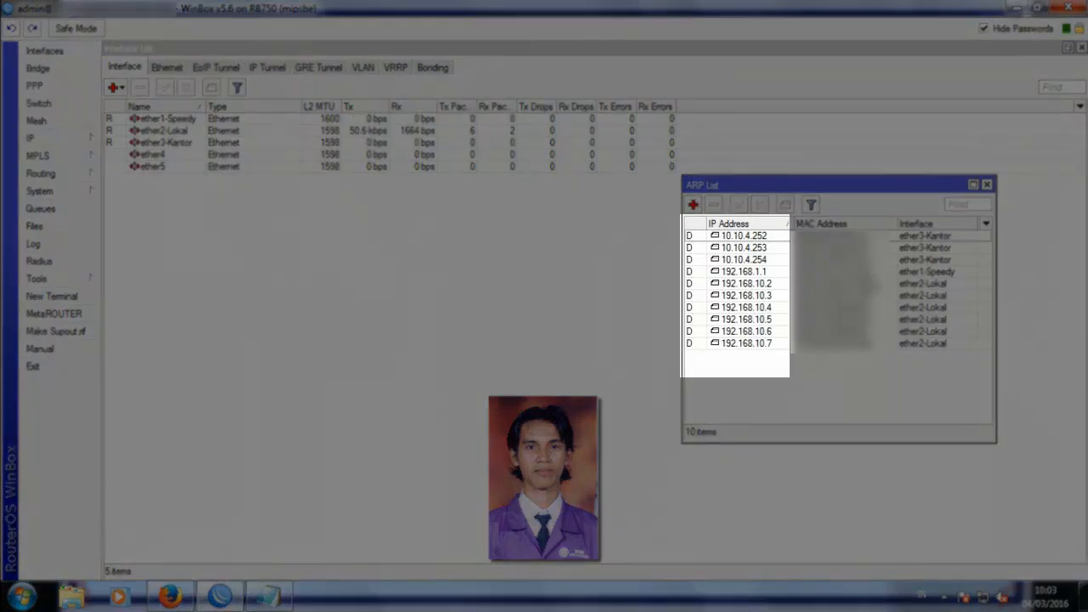
{"action": "left_click", "coordinate": [801, 347]}
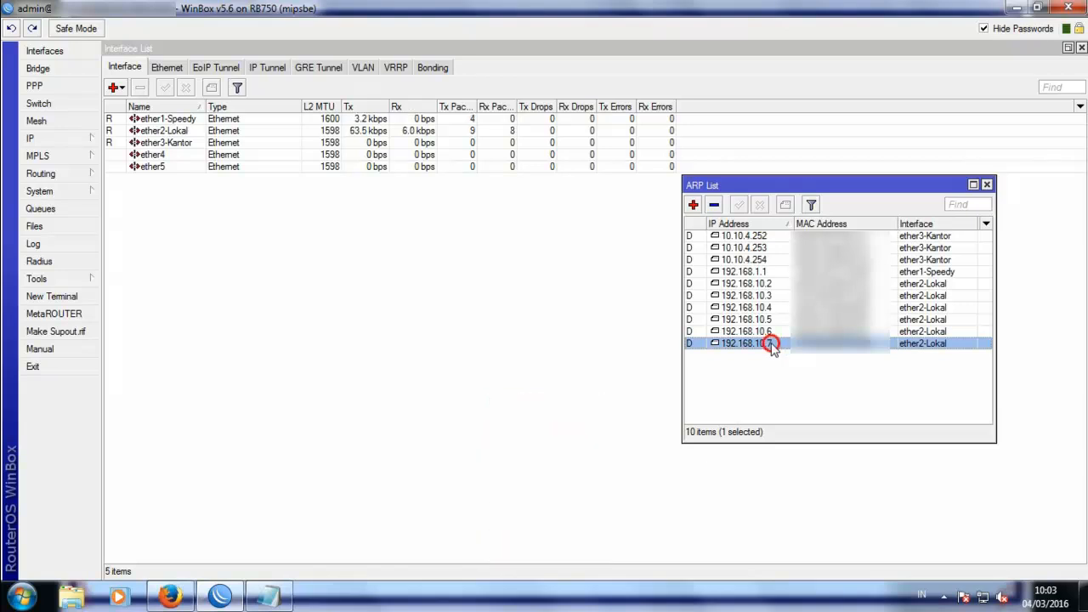
Open the ARP entry for 192.168.10.7 and copy its IP address.
{"action": "double_click", "coordinate": [773, 346]}
{"action": "double_click", "coordinate": [571, 221]}
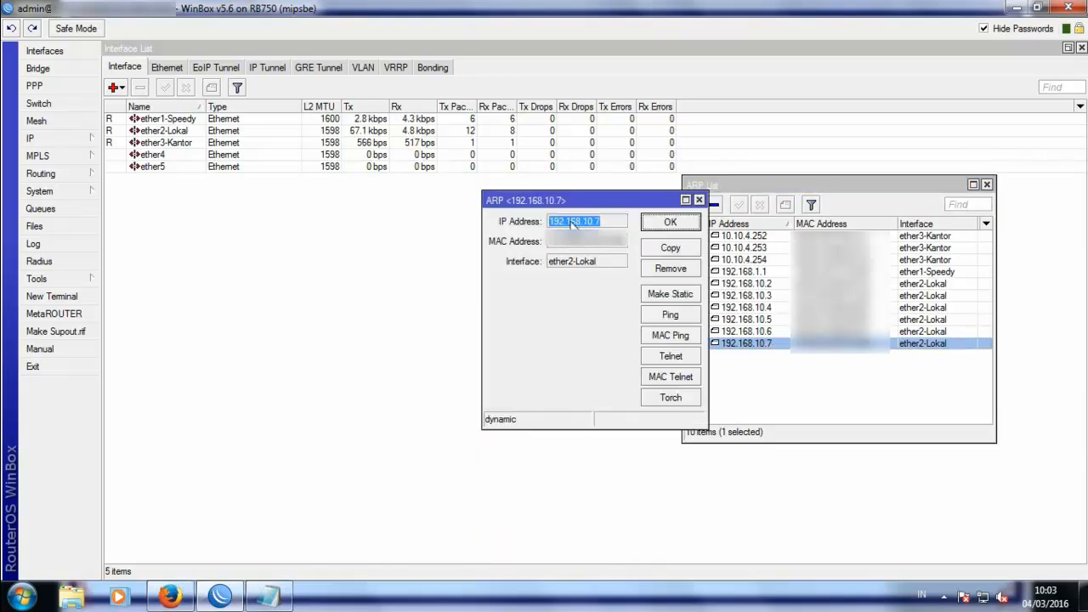
{"action": "right_click", "coordinate": [571, 221]}
{"action": "left_click", "coordinate": [595, 230]}
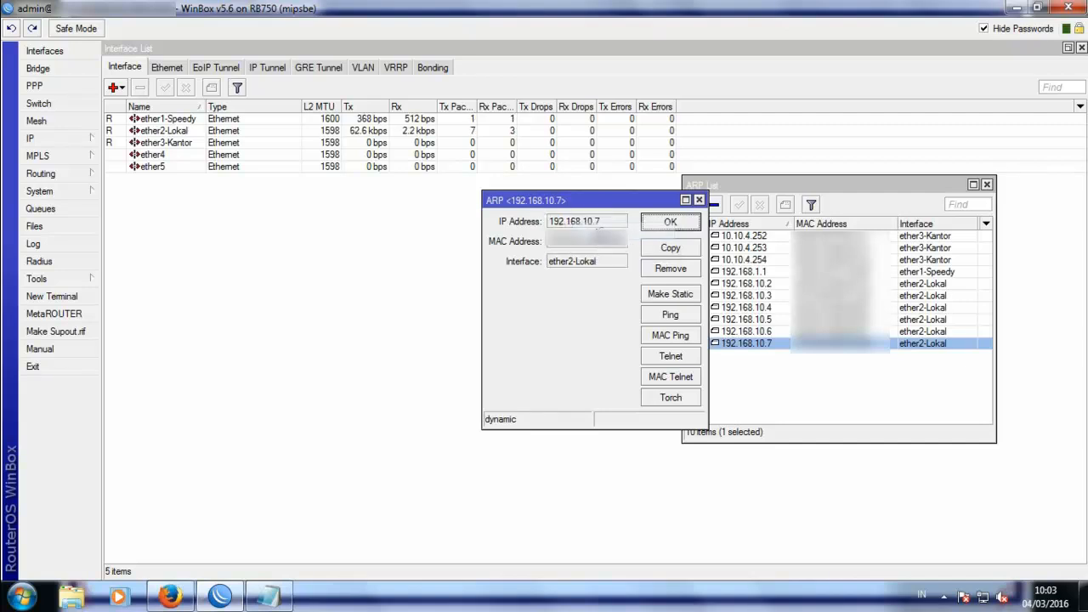
{"action": "left_click_drag", "start_coordinate": [567, 200], "coordinate": [706, 207]}
{"action": "double_click", "coordinate": [702, 226]}
{"action": "right_click", "coordinate": [702, 226]}
{"action": "left_click", "coordinate": [741, 240]}
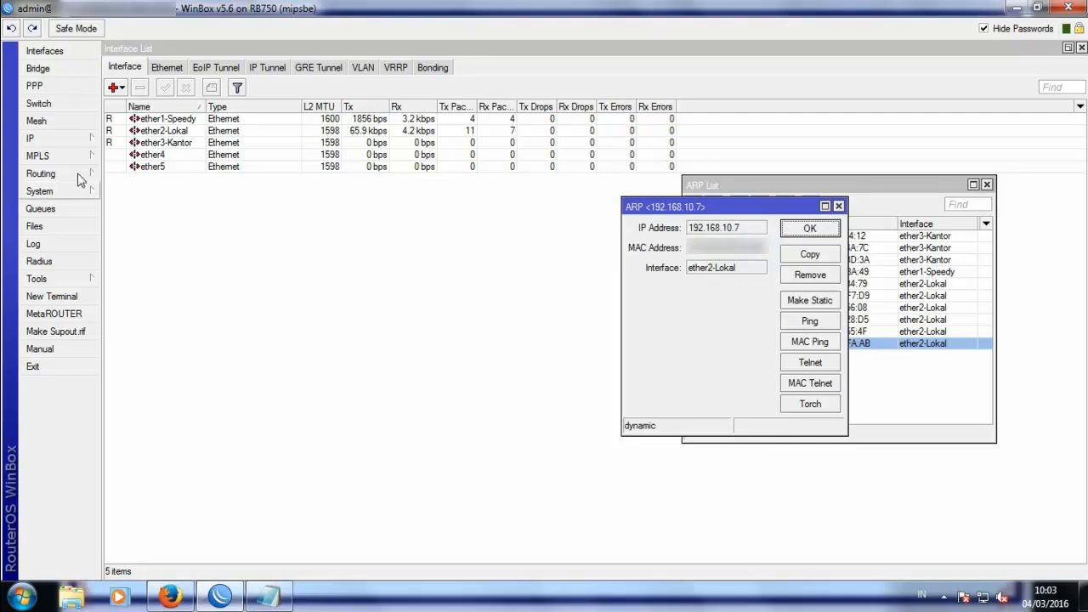
Start a new firewall filter rule on the forward chain with 192.168.10.7 as its source address.
{"action": "left_click", "coordinate": [30, 138]}
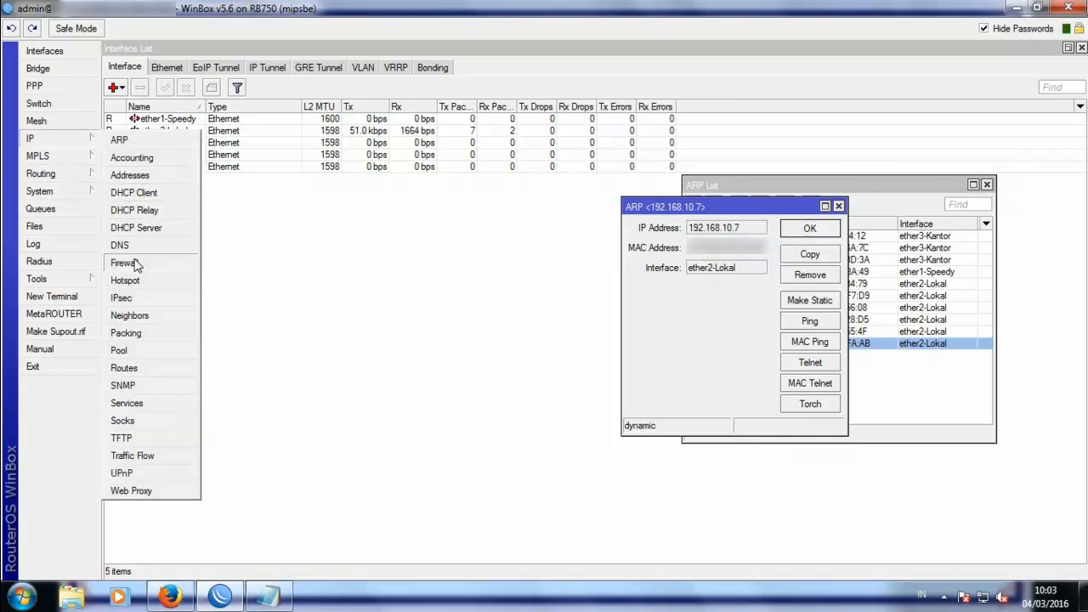
{"action": "left_click", "coordinate": [127, 263]}
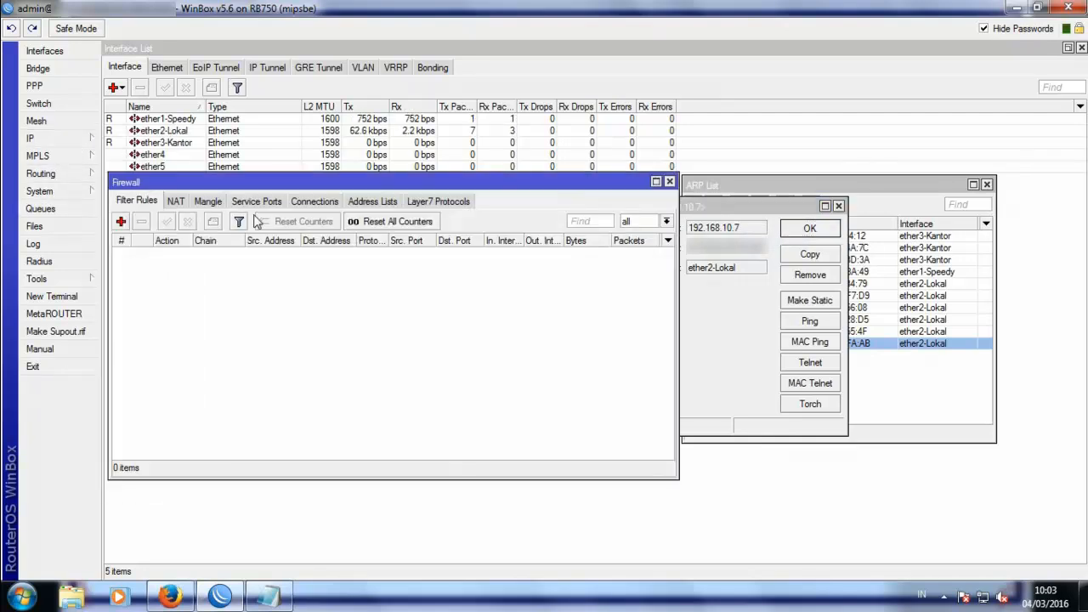
{"action": "left_click", "coordinate": [121, 221]}
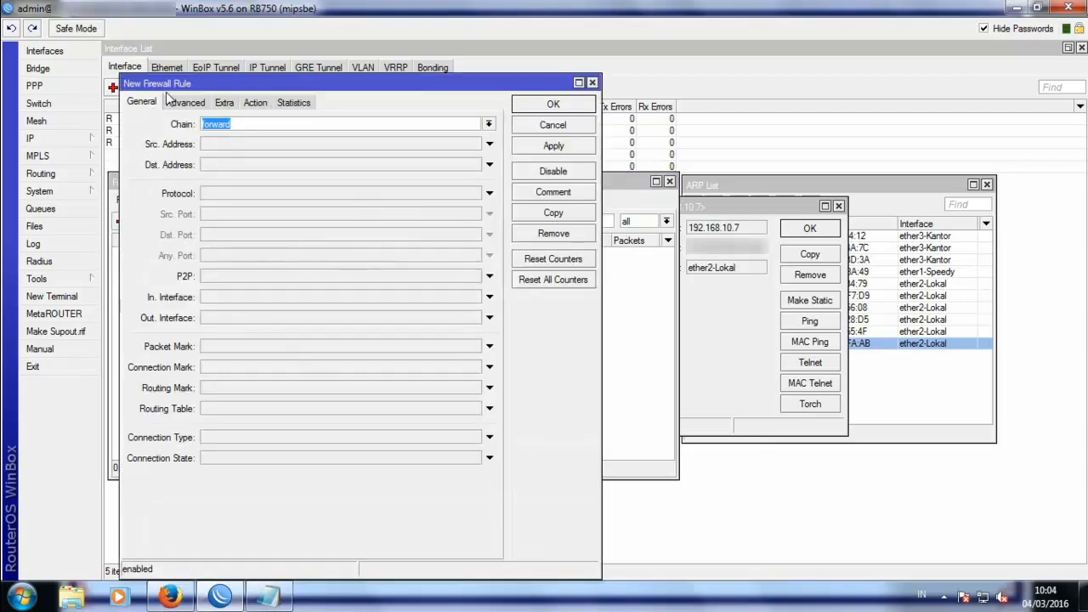
{"action": "left_click", "coordinate": [244, 123]}
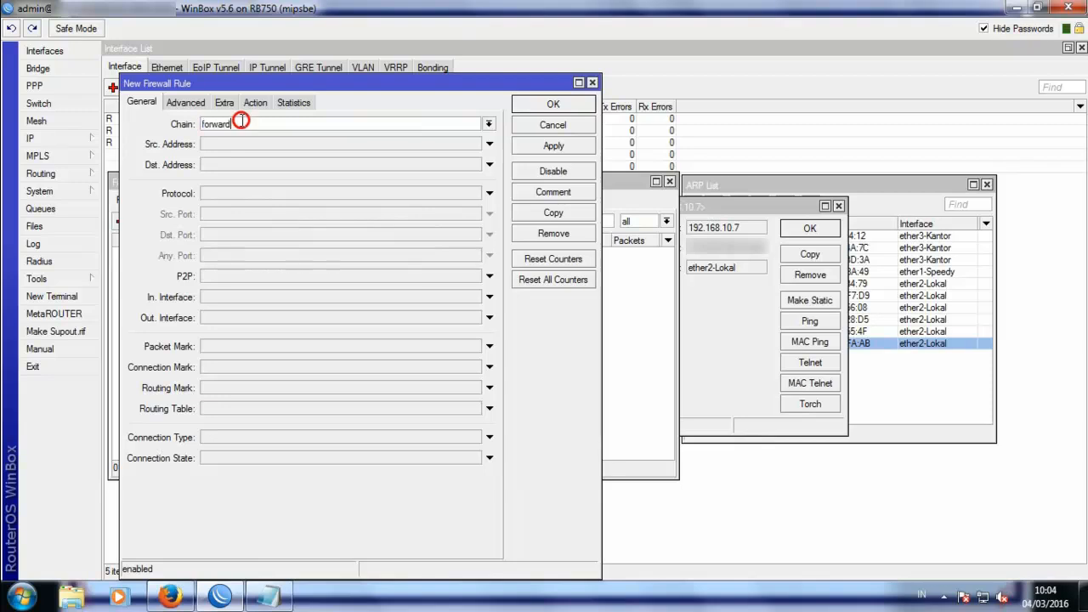
{"action": "left_click", "coordinate": [252, 143]}
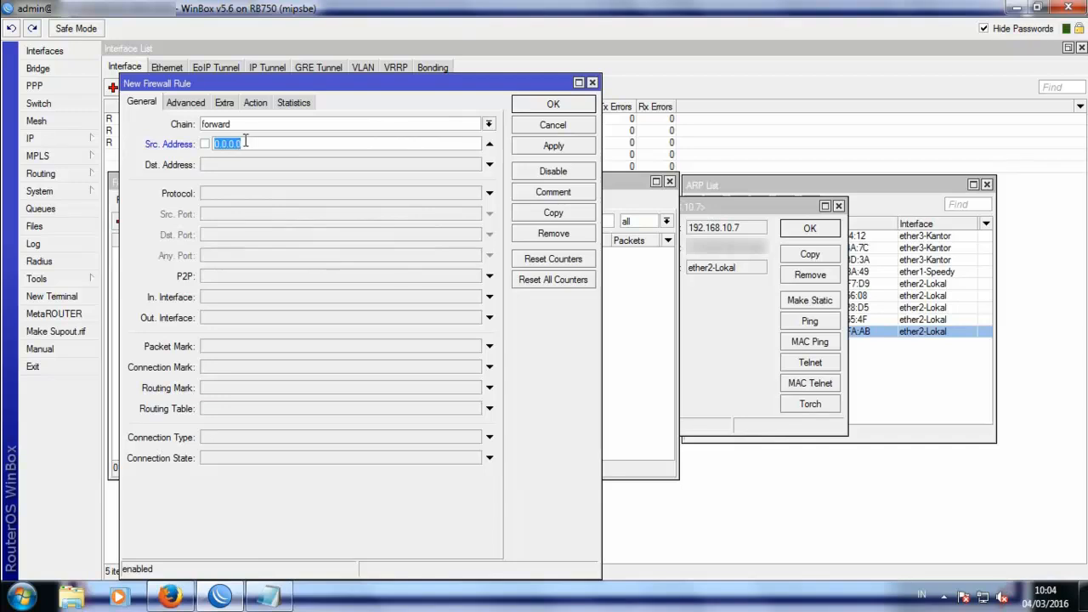
{"action": "right_click", "coordinate": [246, 143]}
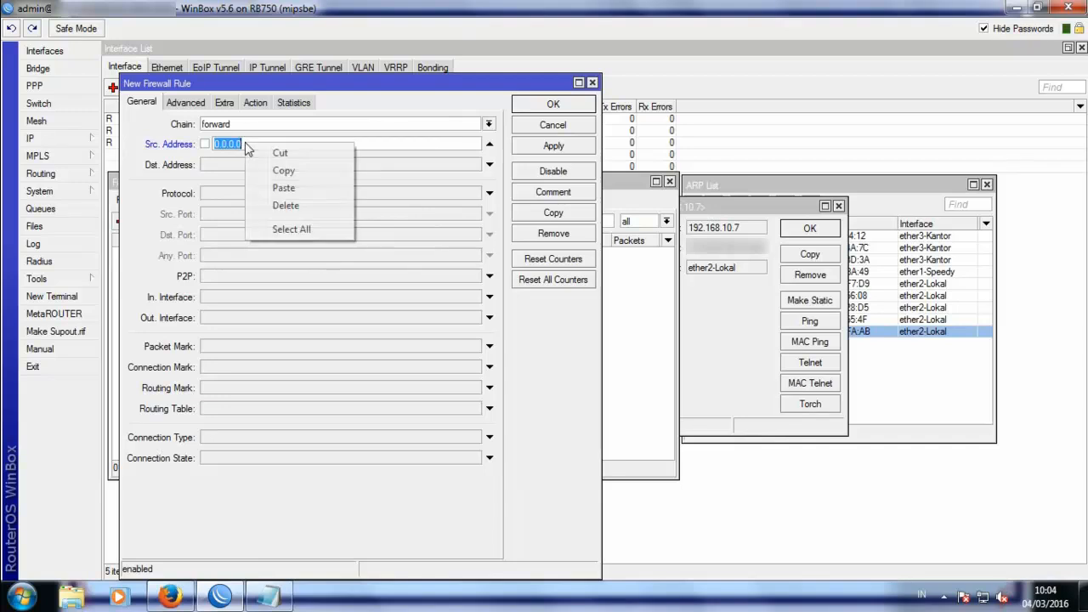
{"action": "left_click", "coordinate": [274, 189]}
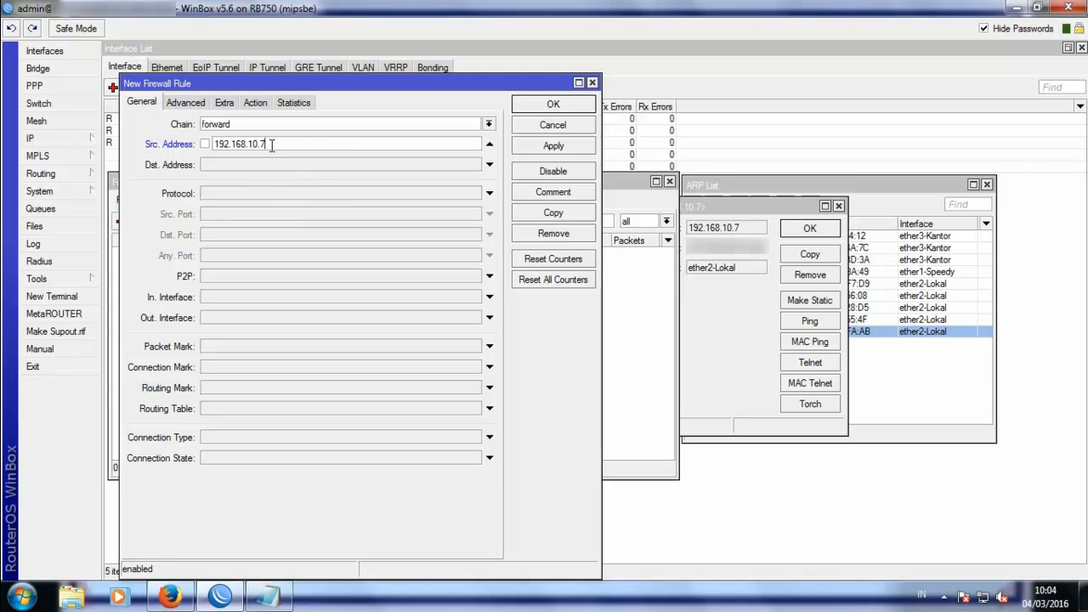
Set the new rule's out interface to ether1-Speedy and its action to drop, and save it.
{"action": "left_click", "coordinate": [244, 320]}
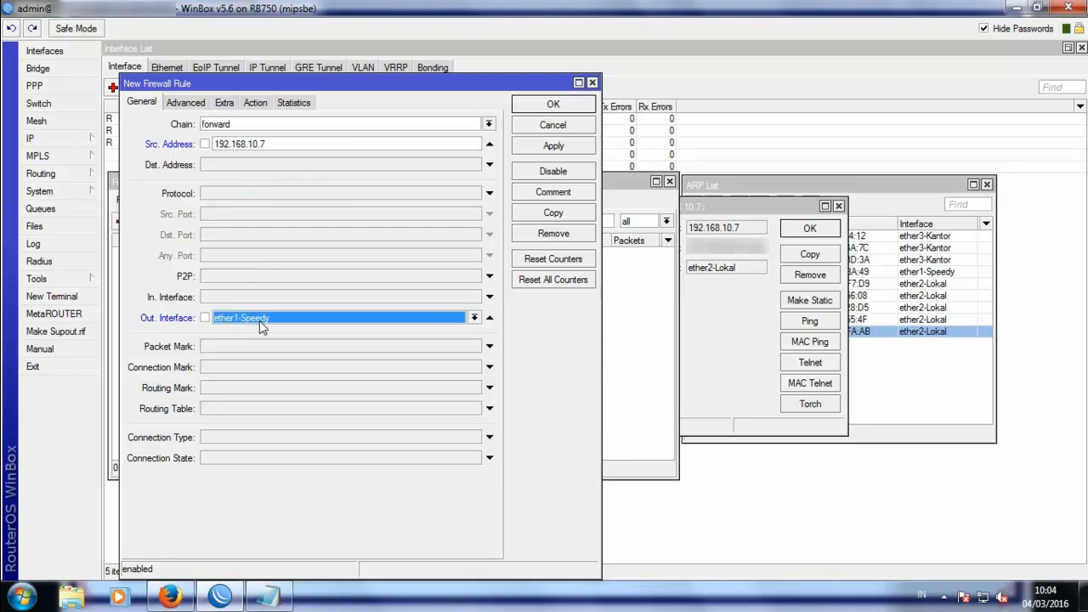
{"action": "left_click", "coordinate": [255, 103]}
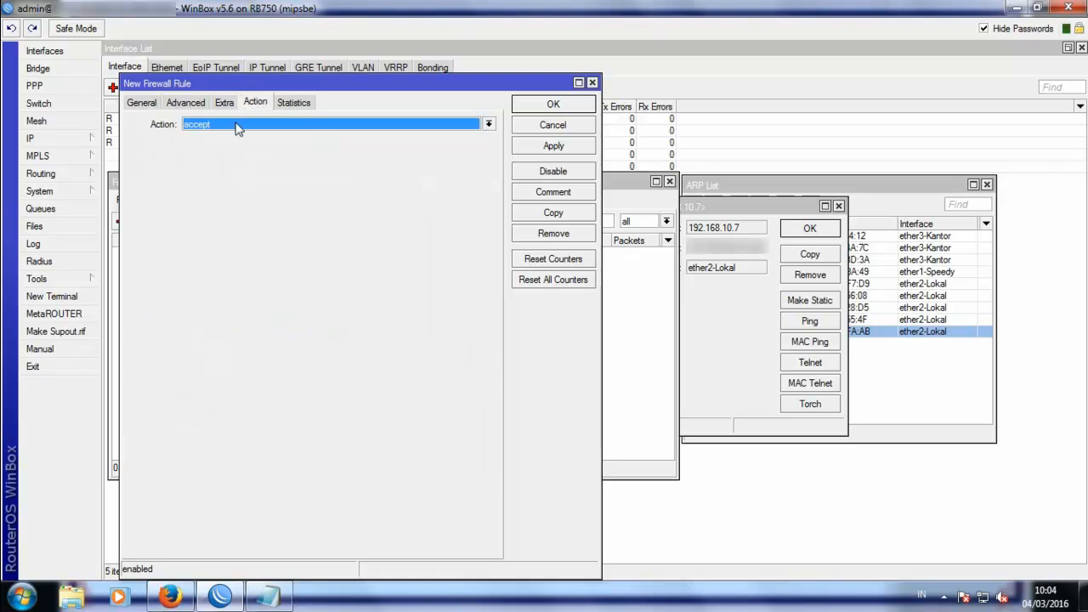
{"action": "left_click", "coordinate": [228, 125]}
{"action": "left_click", "coordinate": [213, 168]}
{"action": "left_click", "coordinate": [525, 149]}
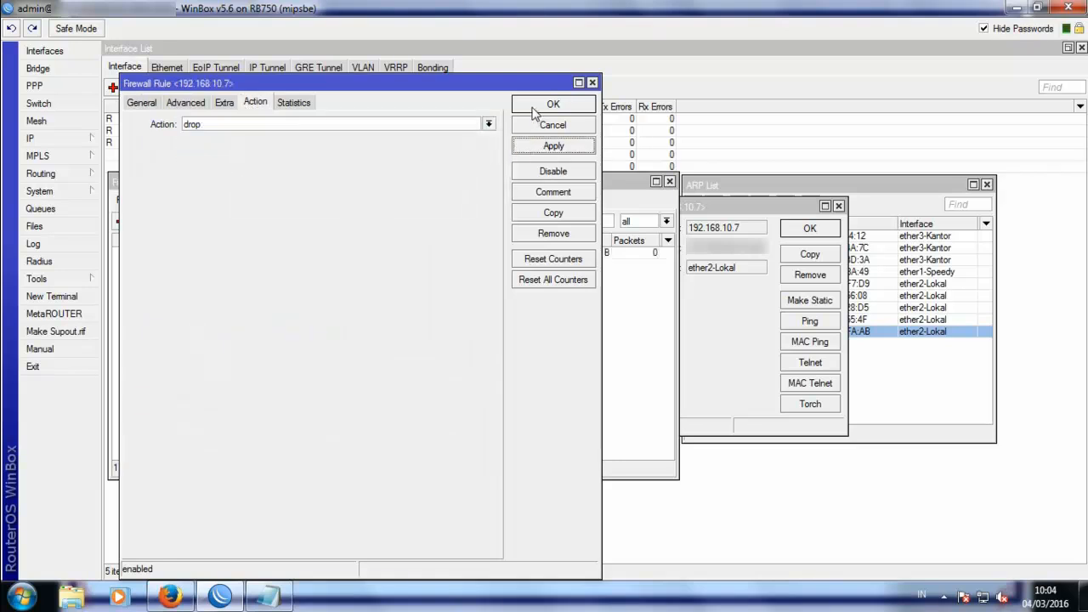
{"action": "left_click", "coordinate": [551, 105]}
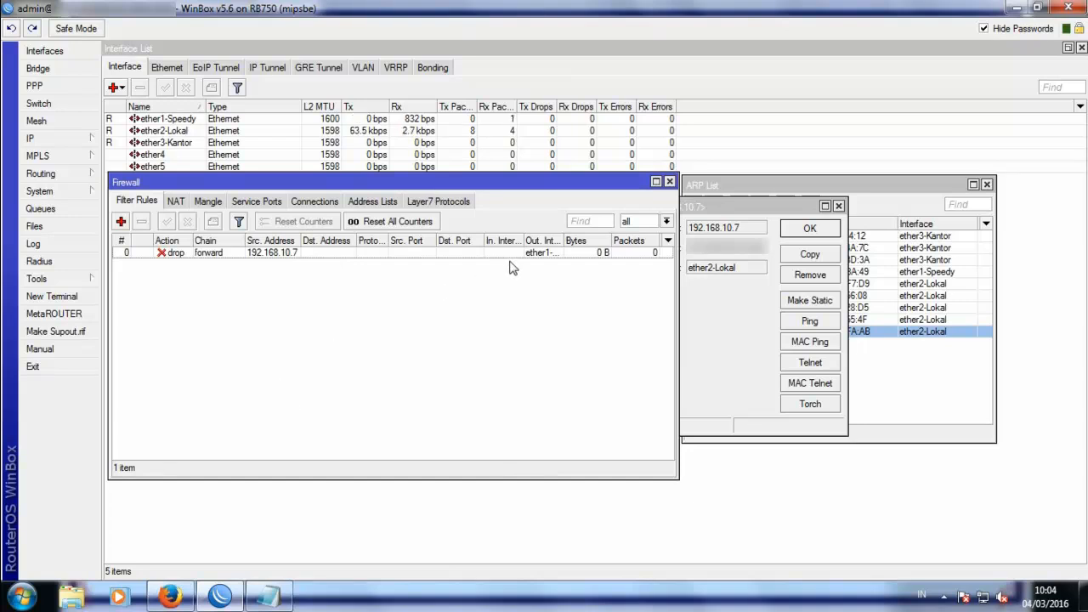
{"action": "left_click", "coordinate": [603, 256]}
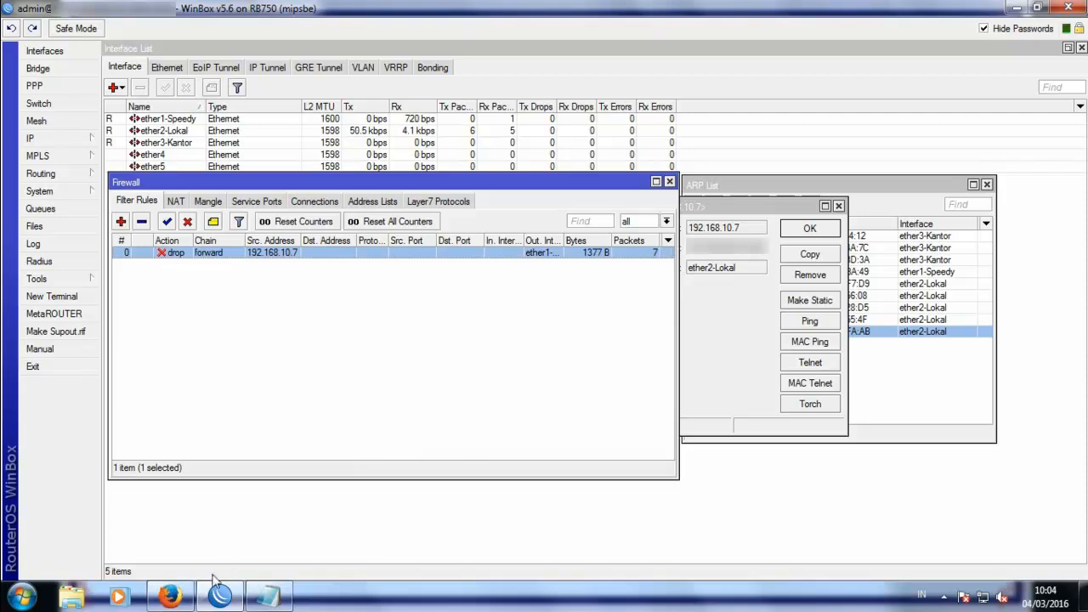
Test the block by opening youtube.com in a new Firefox tab, and return to WinBox.
{"action": "left_click", "coordinate": [173, 596]}
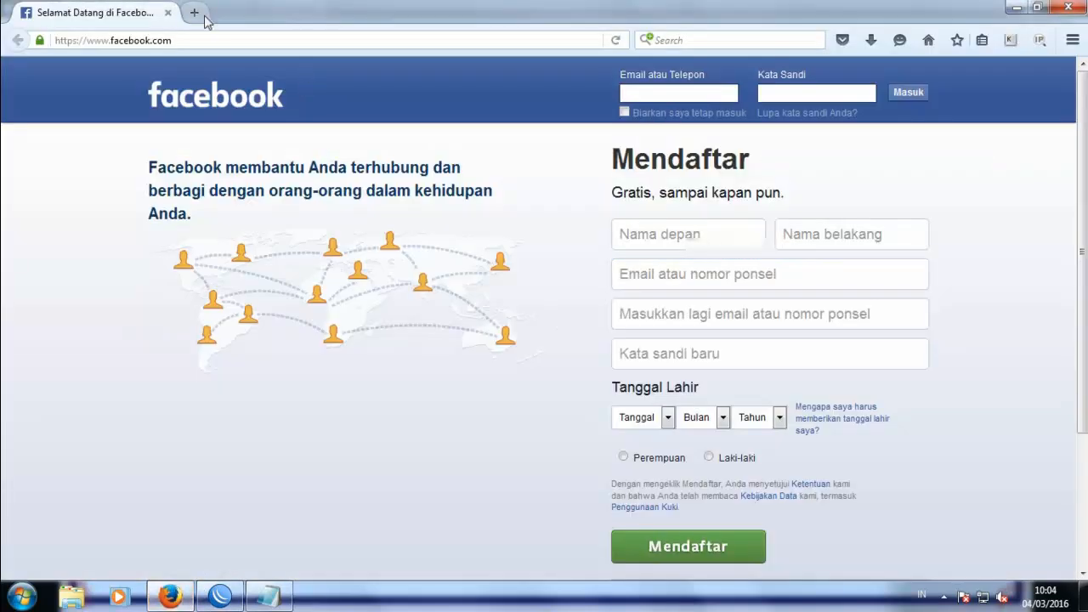
{"action": "left_click", "coordinate": [194, 12]}
{"action": "type", "text": "youtube.com/"}
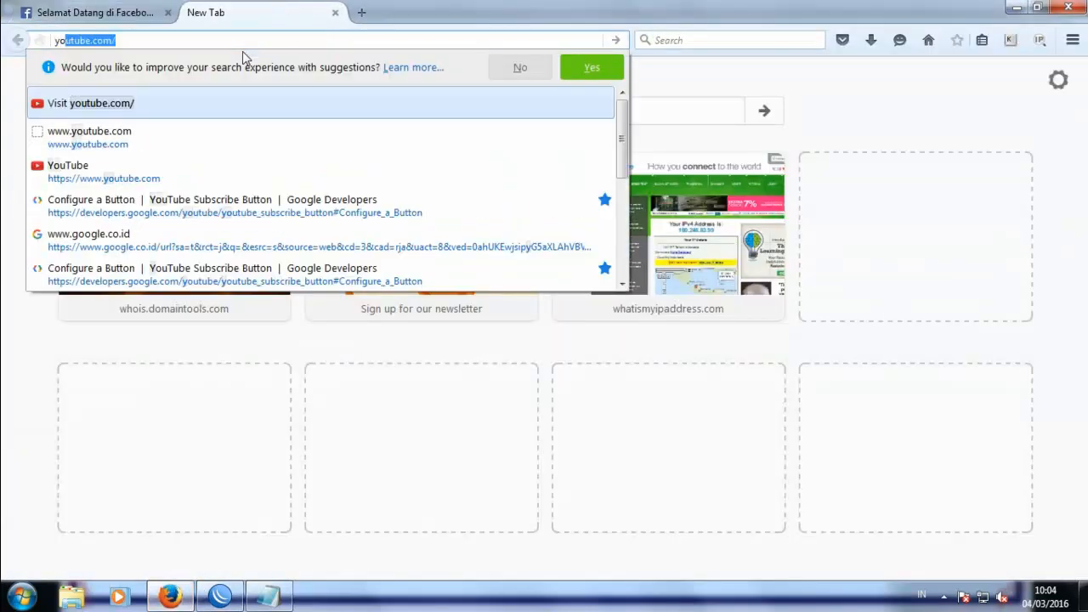
{"action": "left_click", "coordinate": [161, 172]}
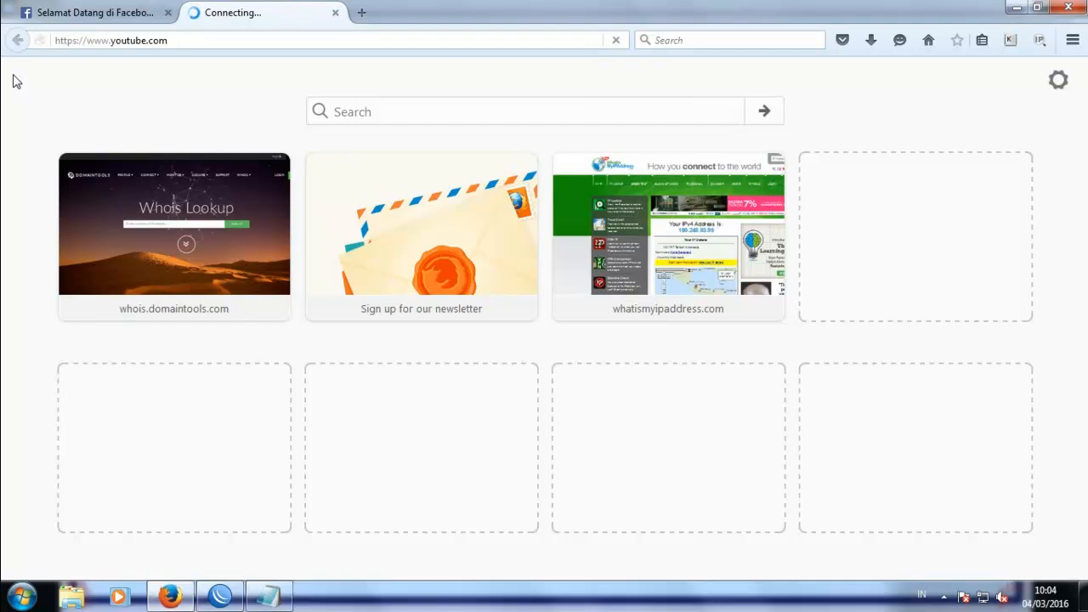
{"action": "left_click", "coordinate": [219, 595]}
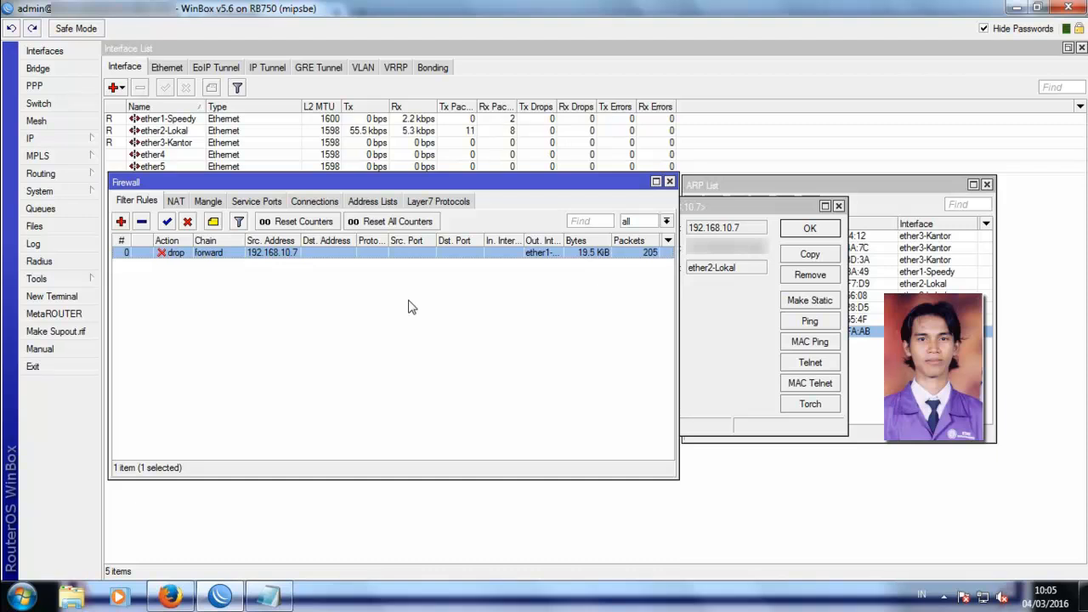
Open a Command Prompt window below the firewall rule list and ping google.com.
{"action": "key", "text": "super+r"}
{"action": "key", "text": "Return"}
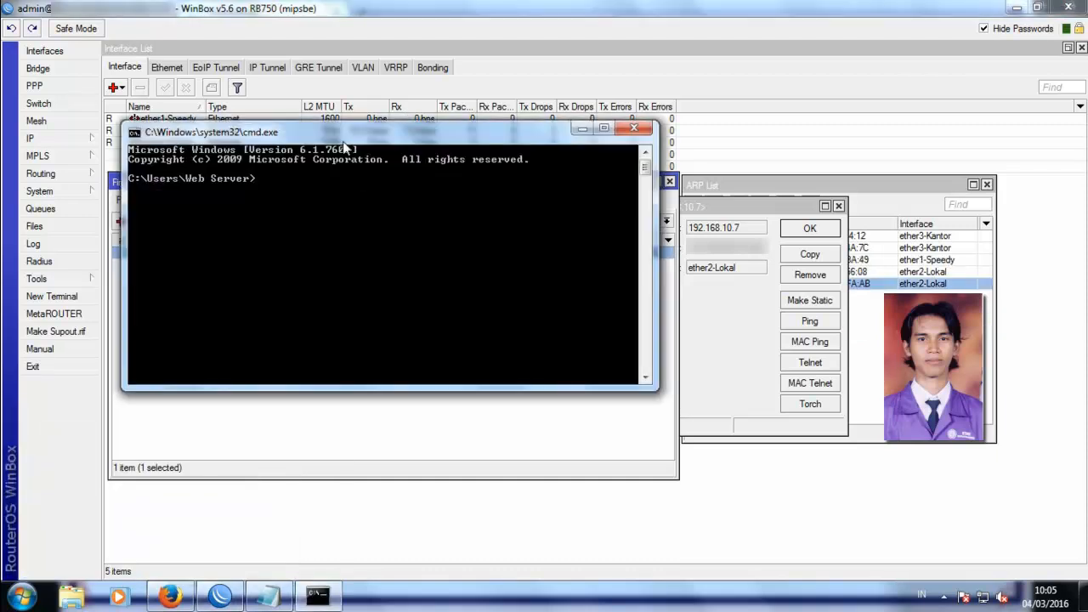
{"action": "left_click", "coordinate": [347, 261]}
{"action": "left_click", "coordinate": [323, 163]}
{"action": "left_click_drag", "start_coordinate": [323, 164], "coordinate": [331, 301]}
{"action": "type", "text": "ping google.com"}
{"action": "key", "text": "Return"}
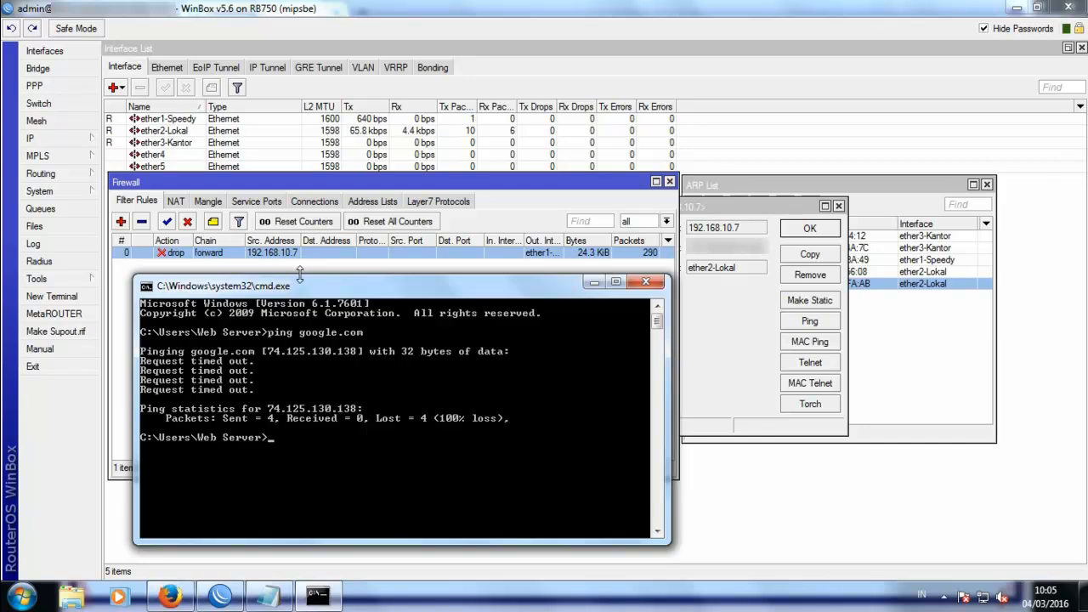
Open the drop rule for 192.168.10.7 in WinBox and review its source address.
{"action": "left_click", "coordinate": [276, 253]}
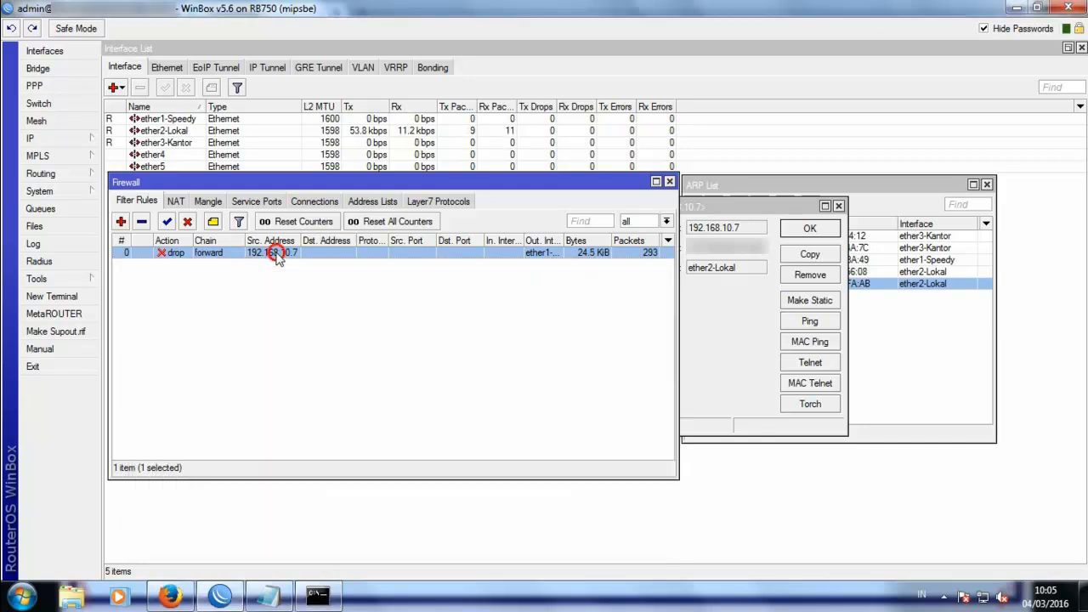
{"action": "double_click", "coordinate": [277, 252]}
{"action": "left_click", "coordinate": [145, 104]}
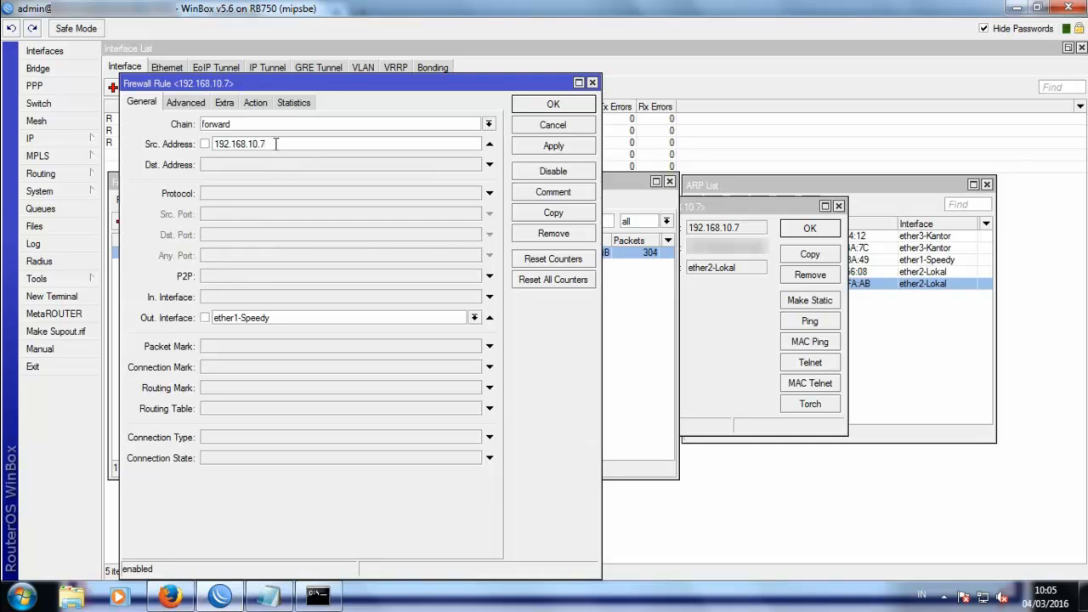
{"action": "left_click_drag", "start_coordinate": [275, 144], "coordinate": [216, 145]}
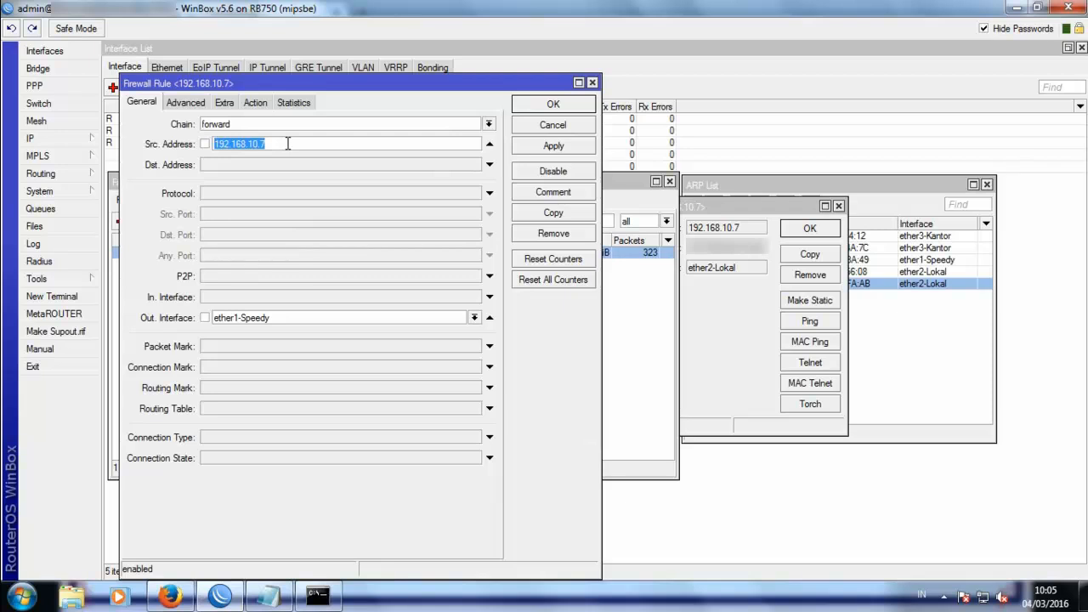
{"action": "left_click", "coordinate": [288, 143]}
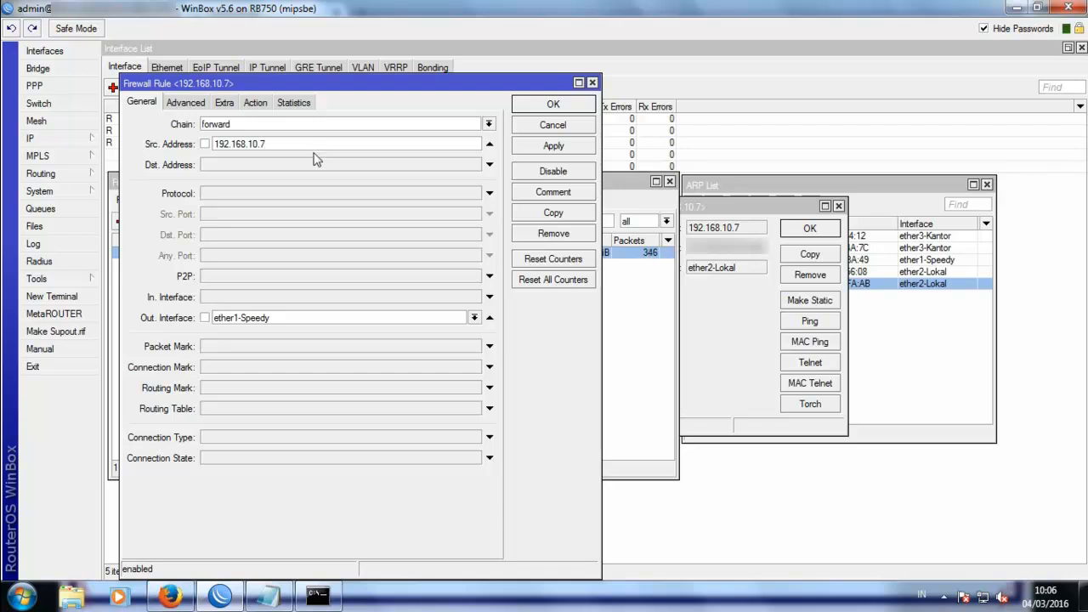
Copy the MAC address from the ARP entry for 192.168.10.7 and paste it as the rule's source MAC address.
{"action": "left_click", "coordinate": [718, 254]}
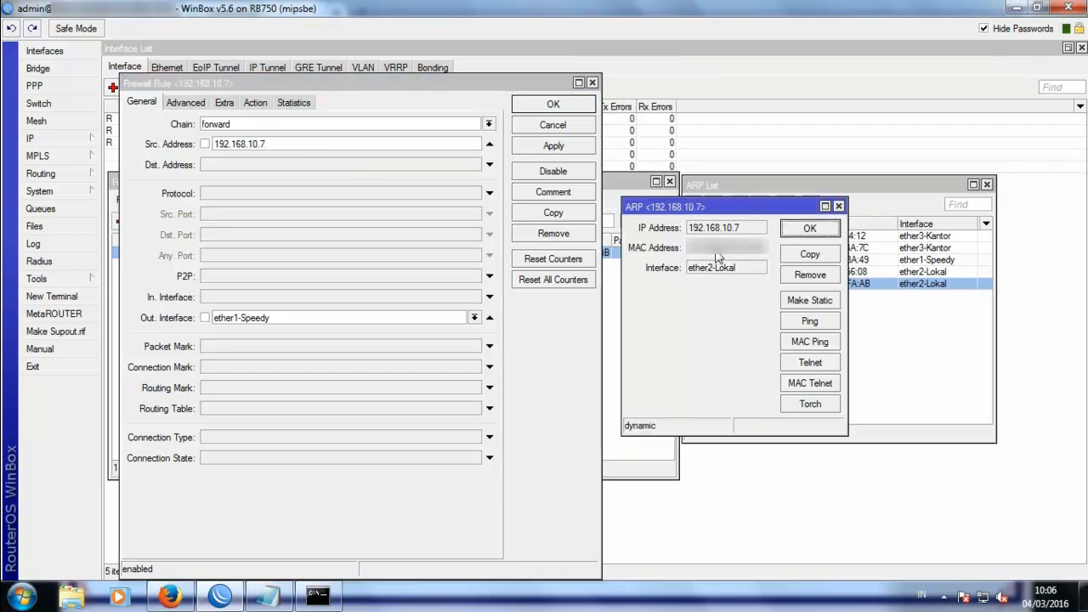
{"action": "double_click", "coordinate": [732, 252]}
{"action": "right_click", "coordinate": [734, 248]}
{"action": "left_click", "coordinate": [753, 256]}
{"action": "left_click", "coordinate": [188, 104]}
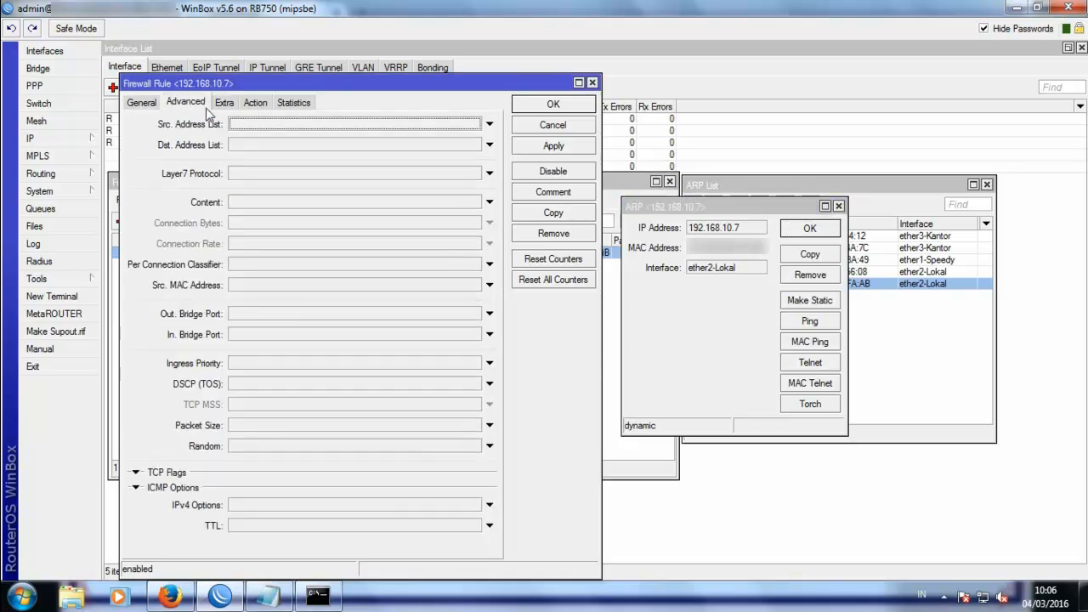
{"action": "left_click", "coordinate": [273, 285]}
{"action": "key", "text": "ctrl+v"}
{"action": "right_click", "coordinate": [273, 284]}
{"action": "left_click", "coordinate": [308, 332]}
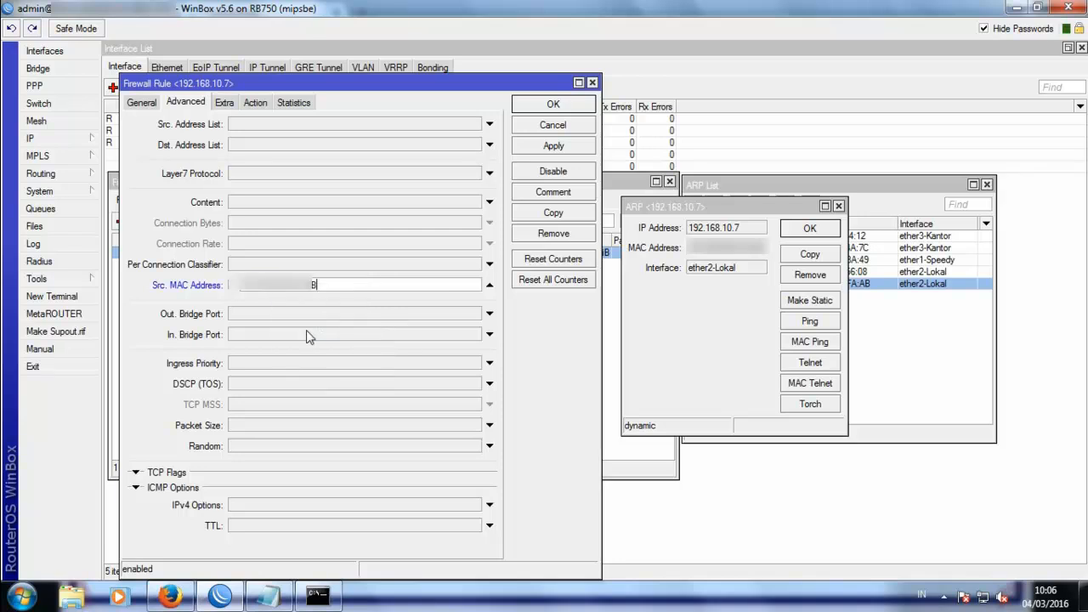
Review the rule's source IP and source MAC addresses, and save the rule.
{"action": "left_click", "coordinate": [140, 102]}
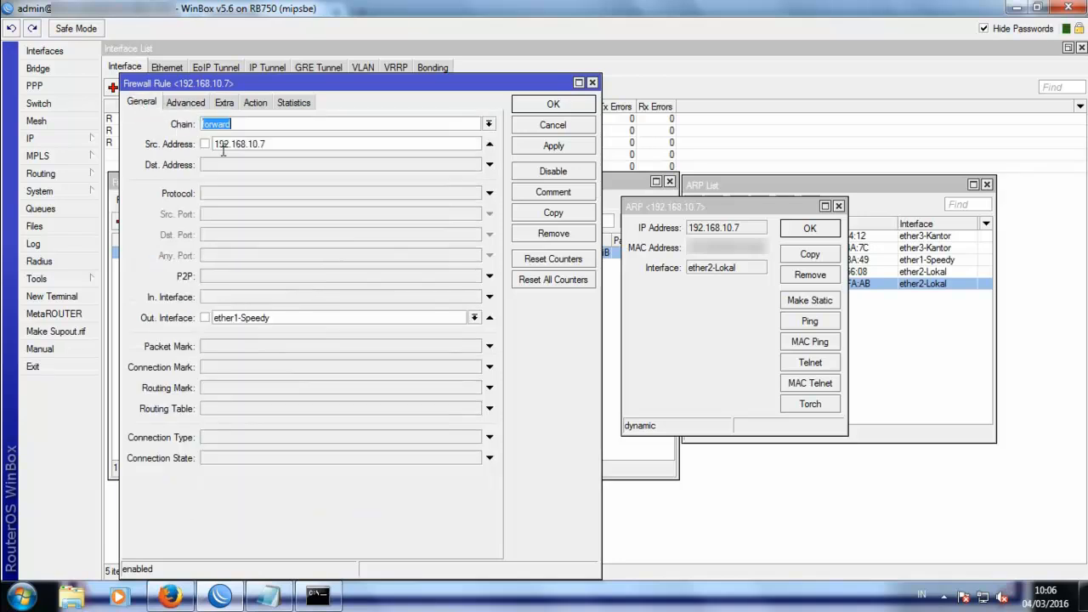
{"action": "left_click", "coordinate": [272, 144]}
{"action": "left_click", "coordinate": [185, 102]}
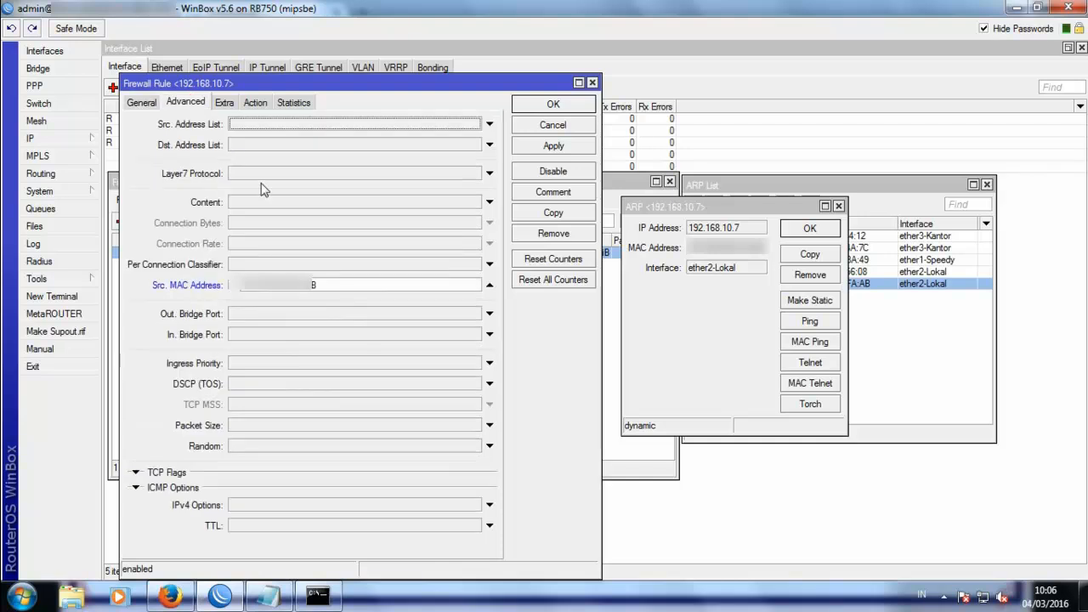
{"action": "left_click", "coordinate": [320, 285]}
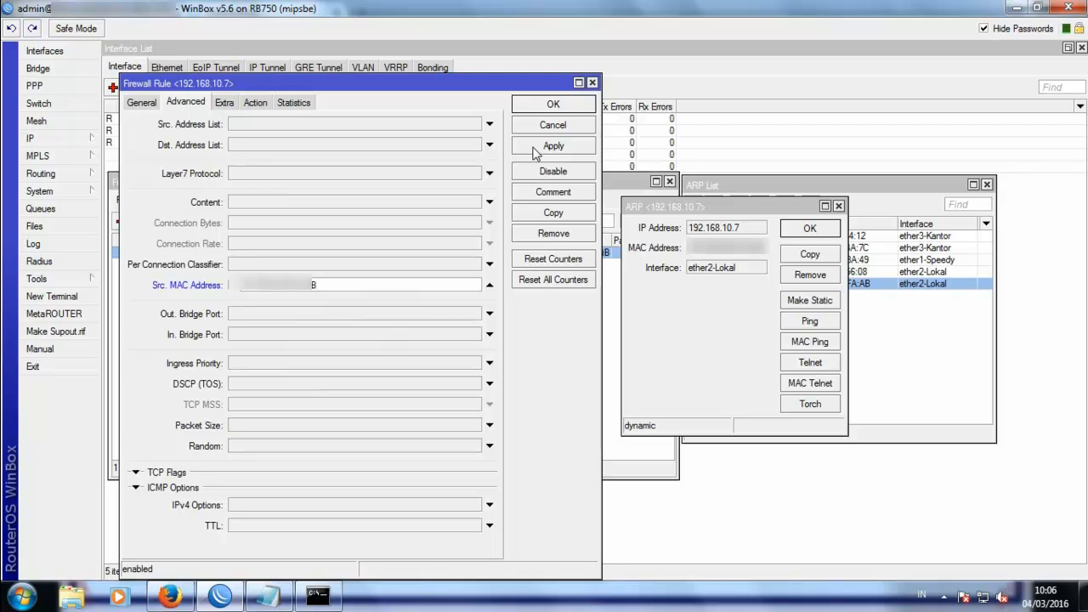
{"action": "left_click", "coordinate": [550, 106]}
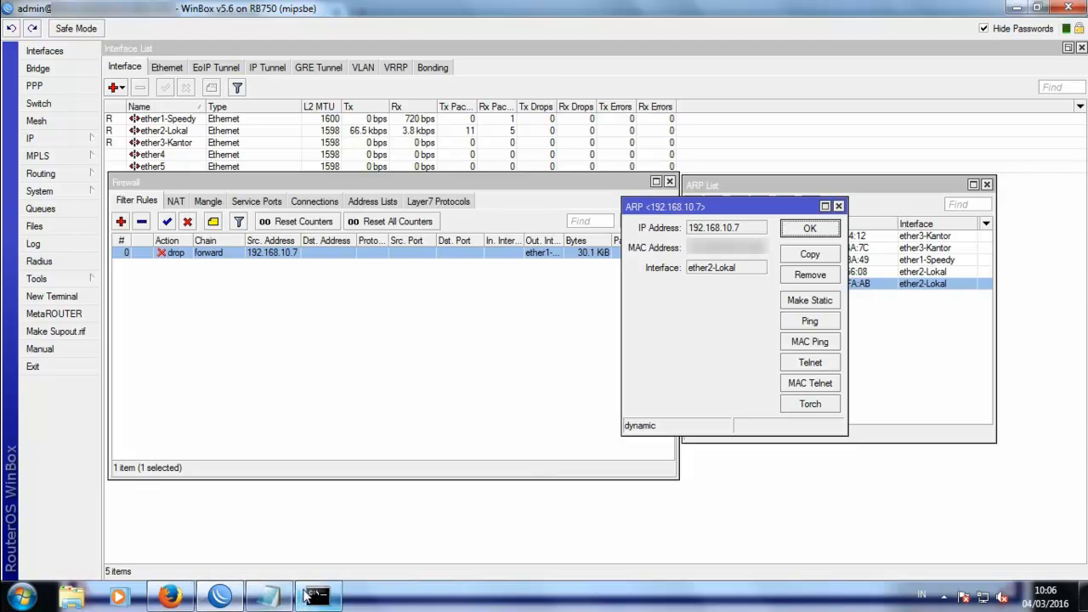
Recheck the YouTube tab in Firefox and the ping output in Command Prompt, and return to WinBox.
{"action": "left_click", "coordinate": [180, 597]}
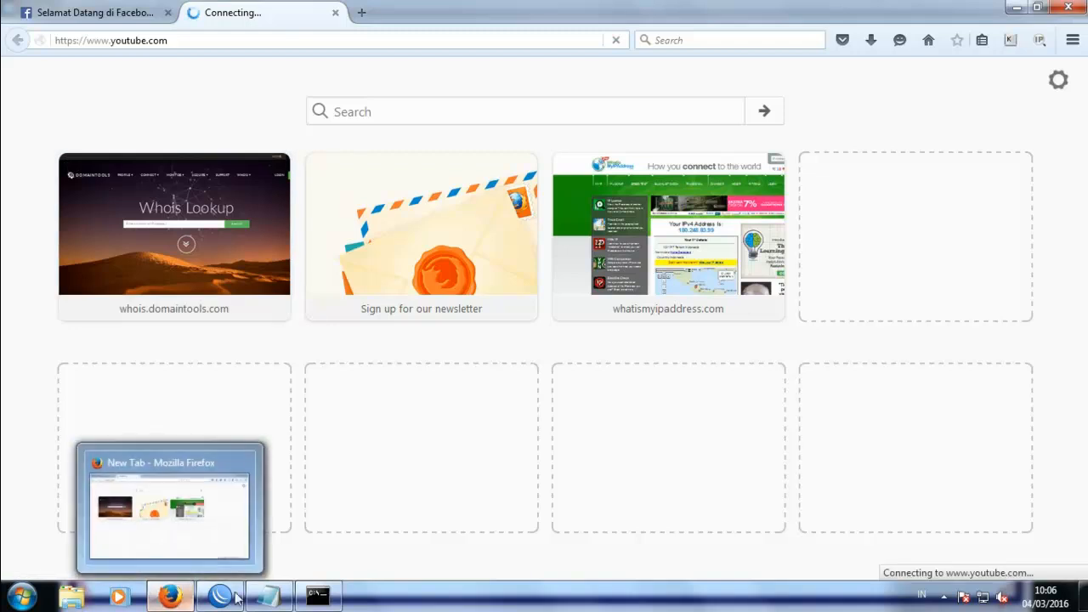
{"action": "left_click", "coordinate": [320, 598]}
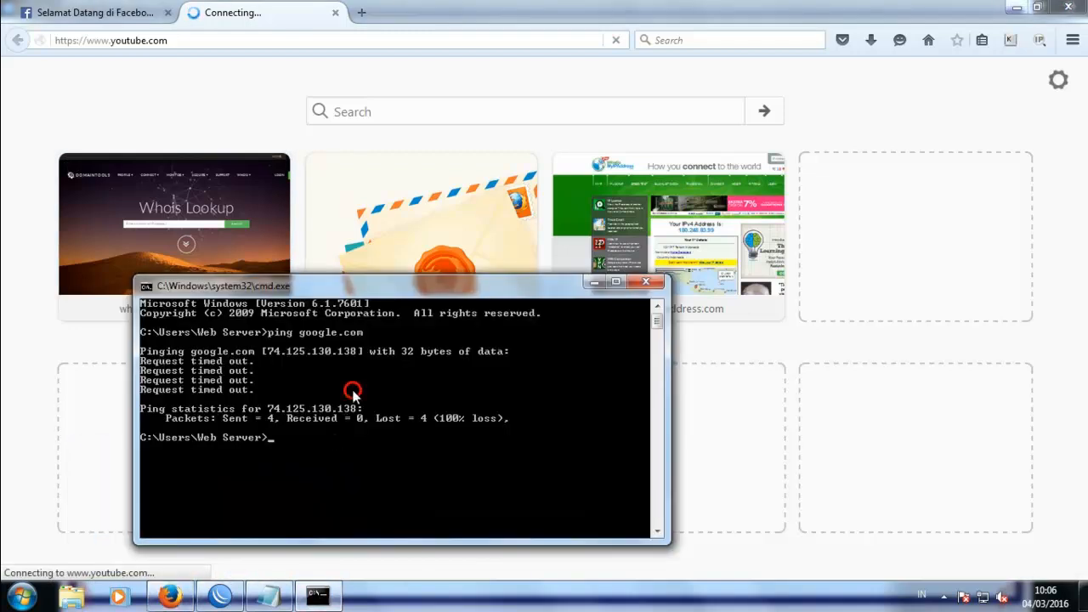
{"action": "left_click", "coordinate": [219, 599]}
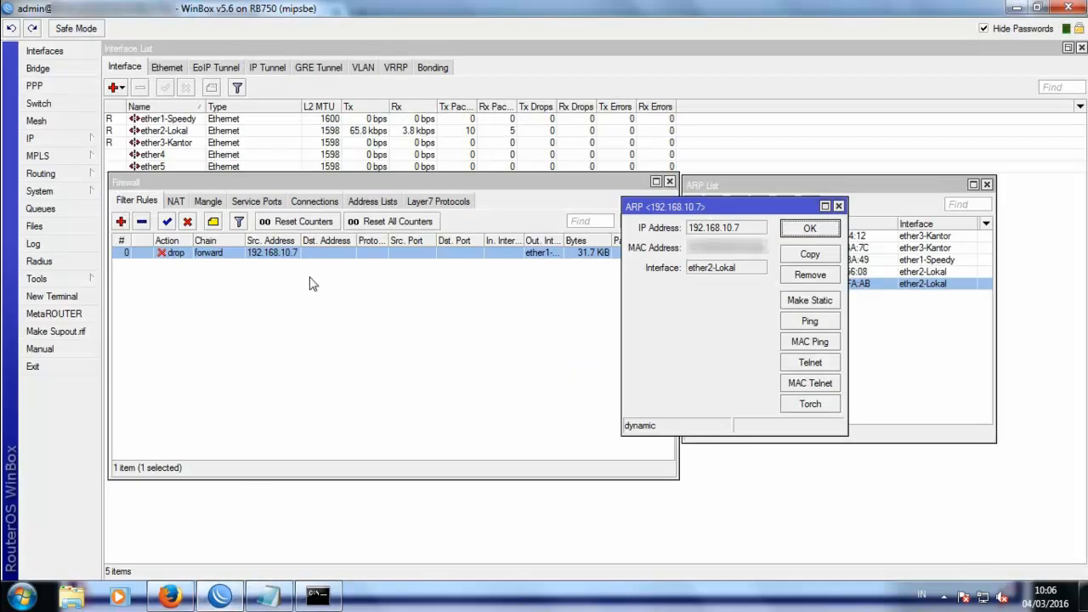
Disable the drop rule for 192.168.10.7 and retest the connection by pinging google.com and checking the YouTube page in Firefox.
{"action": "left_click", "coordinate": [189, 225]}
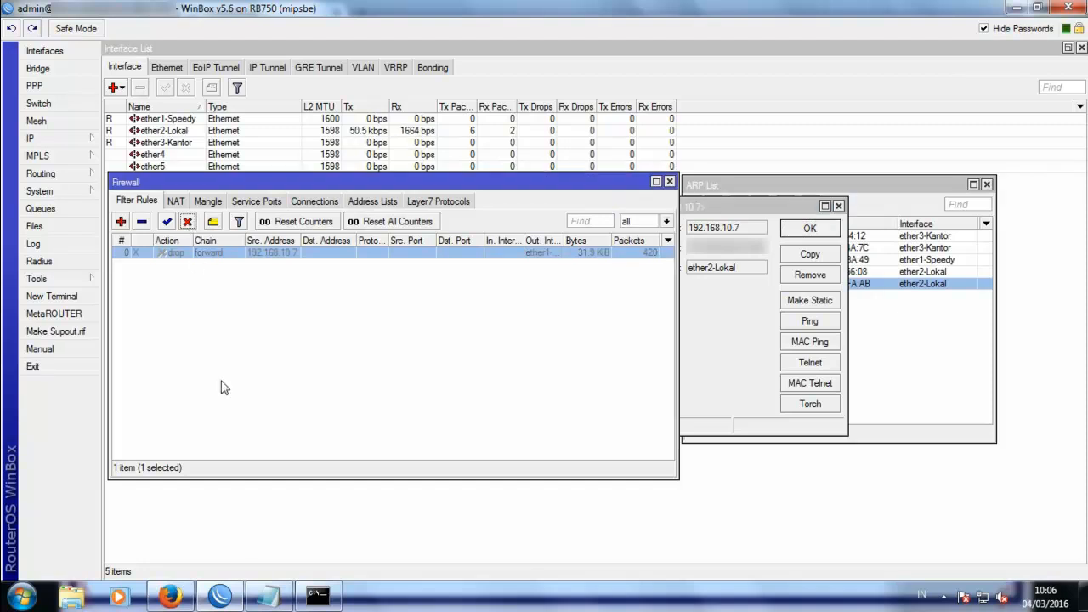
{"action": "left_click", "coordinate": [318, 595]}
{"action": "key", "text": "Up"}
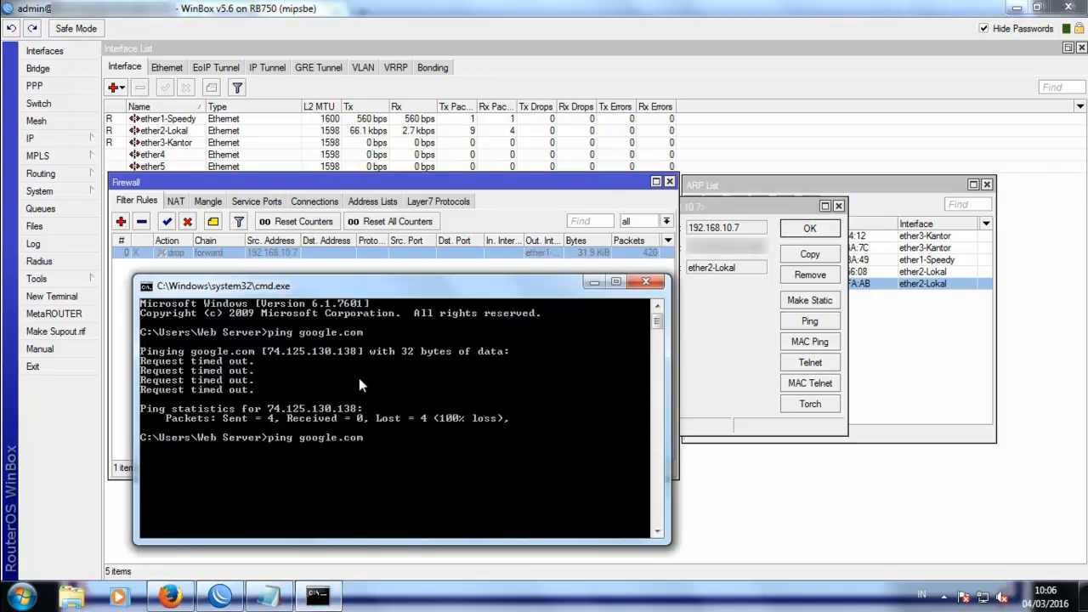
{"action": "key", "text": "Return"}
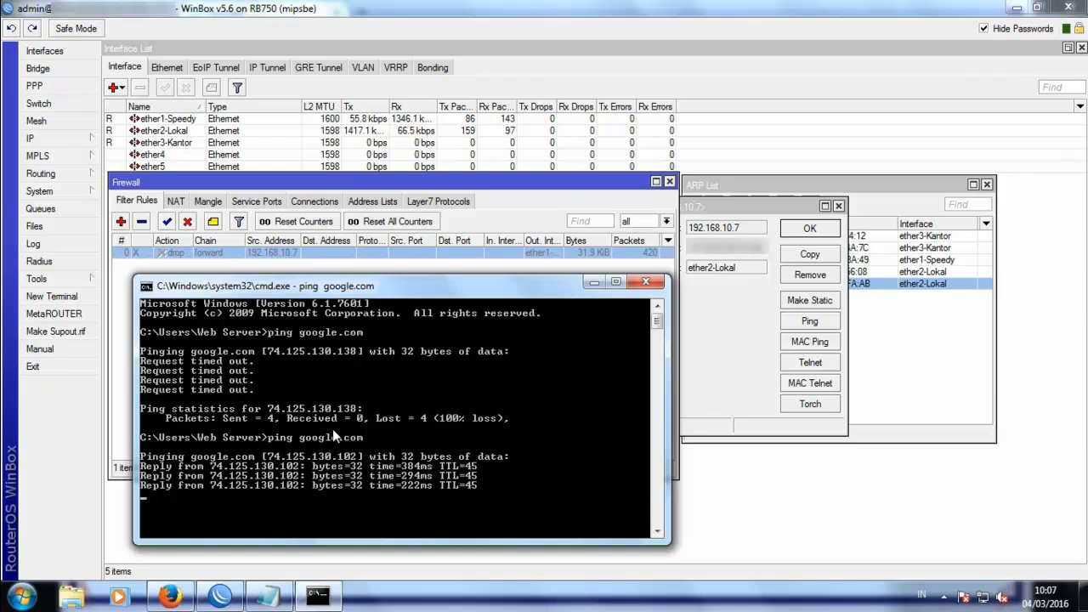
{"action": "left_click", "coordinate": [173, 595]}
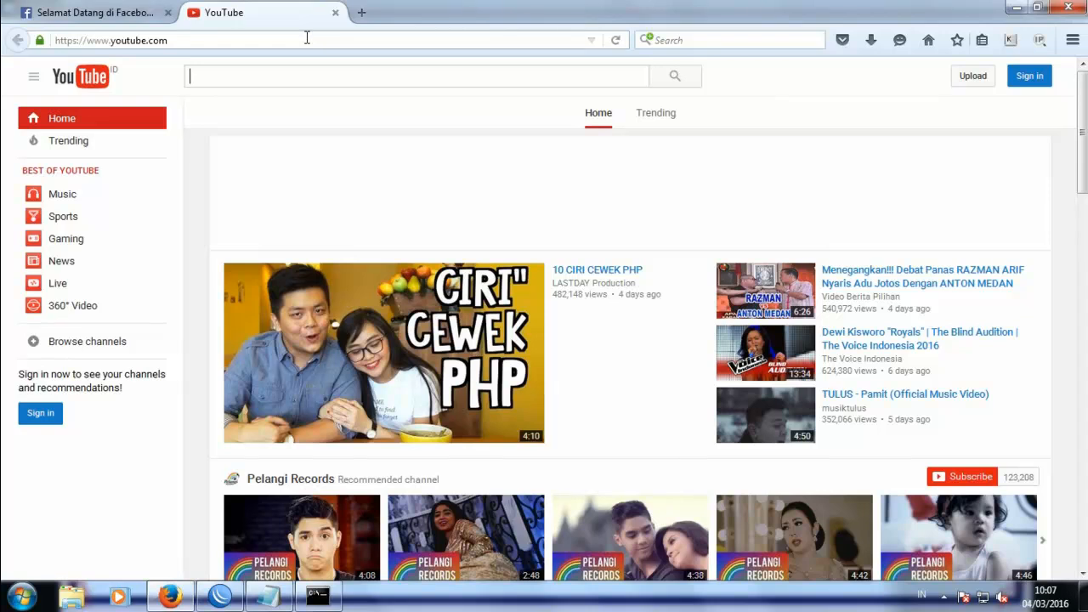
{"action": "left_click", "coordinate": [211, 596]}
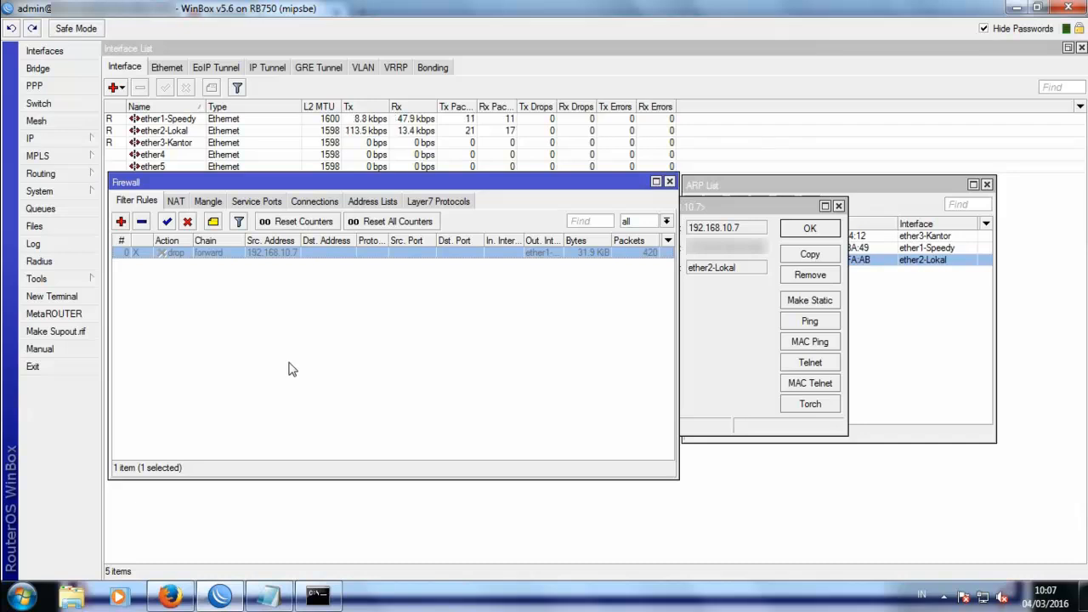
Switch to the Notepad outline and highlight the topic "Berdasarkan Sekelompok IP Address".
{"action": "left_click", "coordinate": [271, 598]}
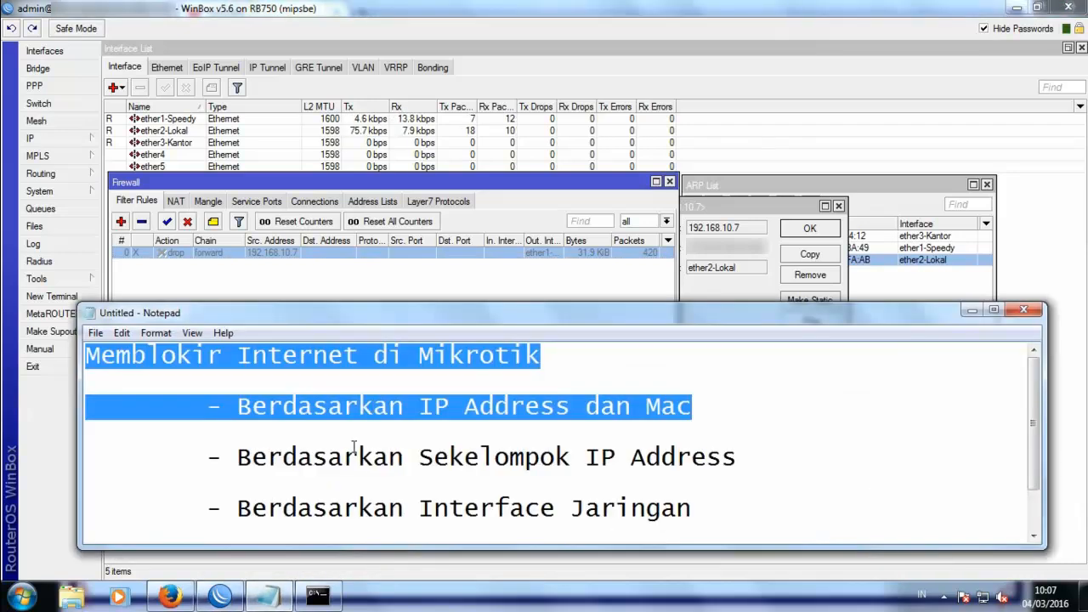
{"action": "left_click_drag", "start_coordinate": [240, 458], "coordinate": [731, 462]}
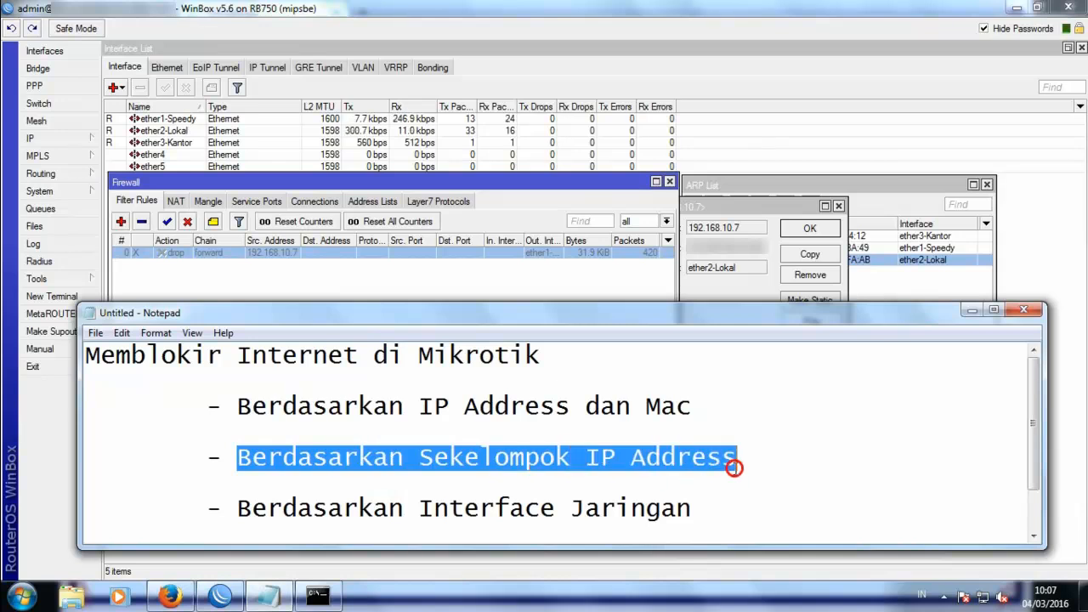
{"action": "left_click", "coordinate": [777, 459]}
Minimize the WinBox, Firefox, Notepad and Command Prompt windows to show the network topology diagram.
{"action": "left_click", "coordinate": [1017, 8]}
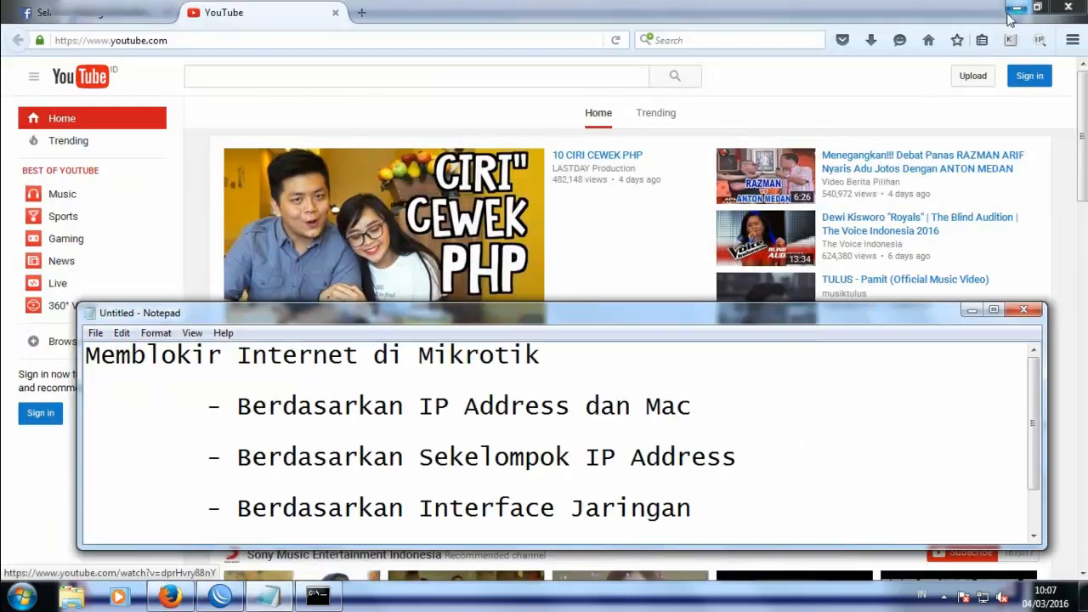
{"action": "left_click", "coordinate": [1012, 11]}
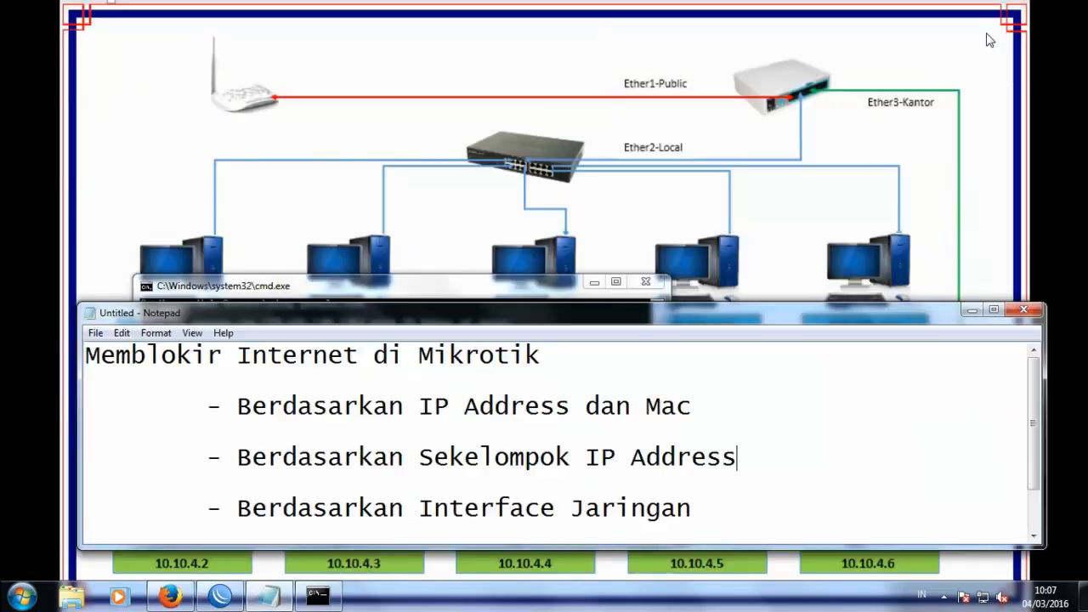
{"action": "left_click", "coordinate": [972, 309]}
{"action": "left_click", "coordinate": [594, 281]}
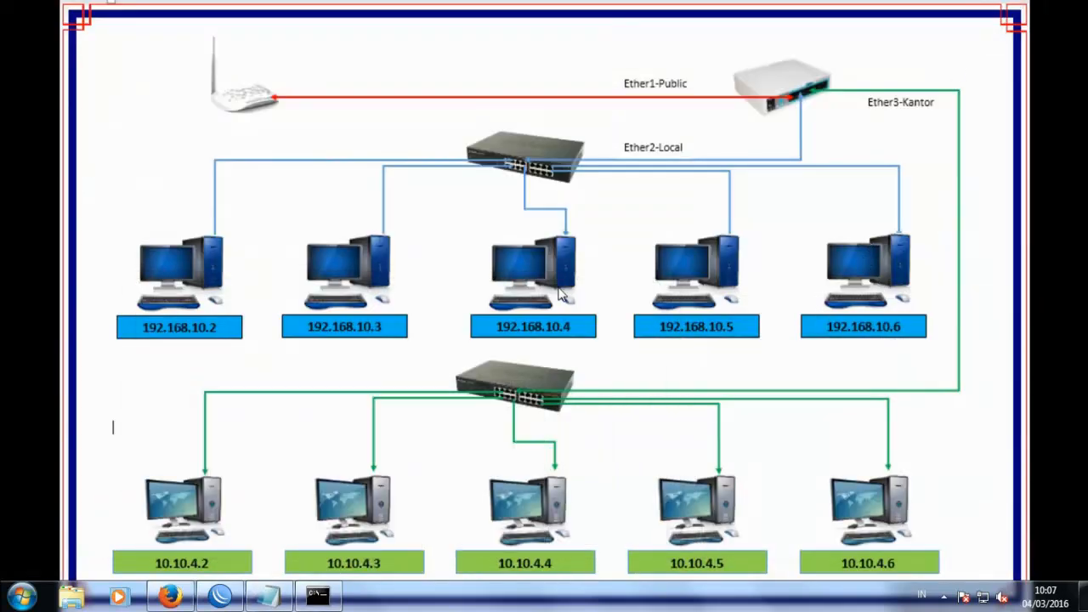